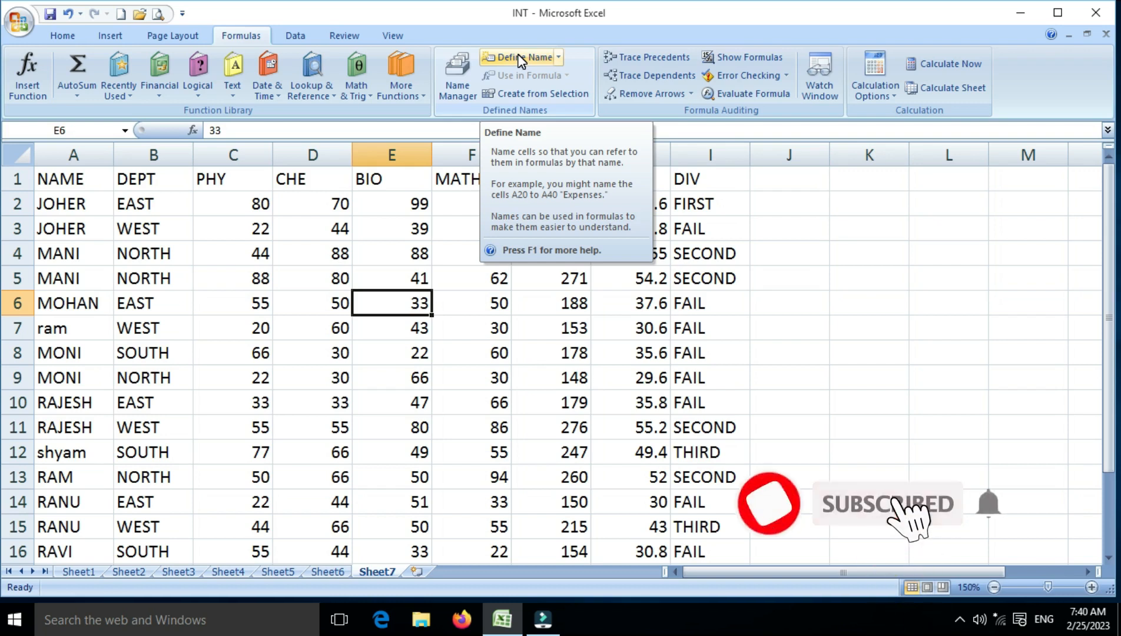
click(558, 57)
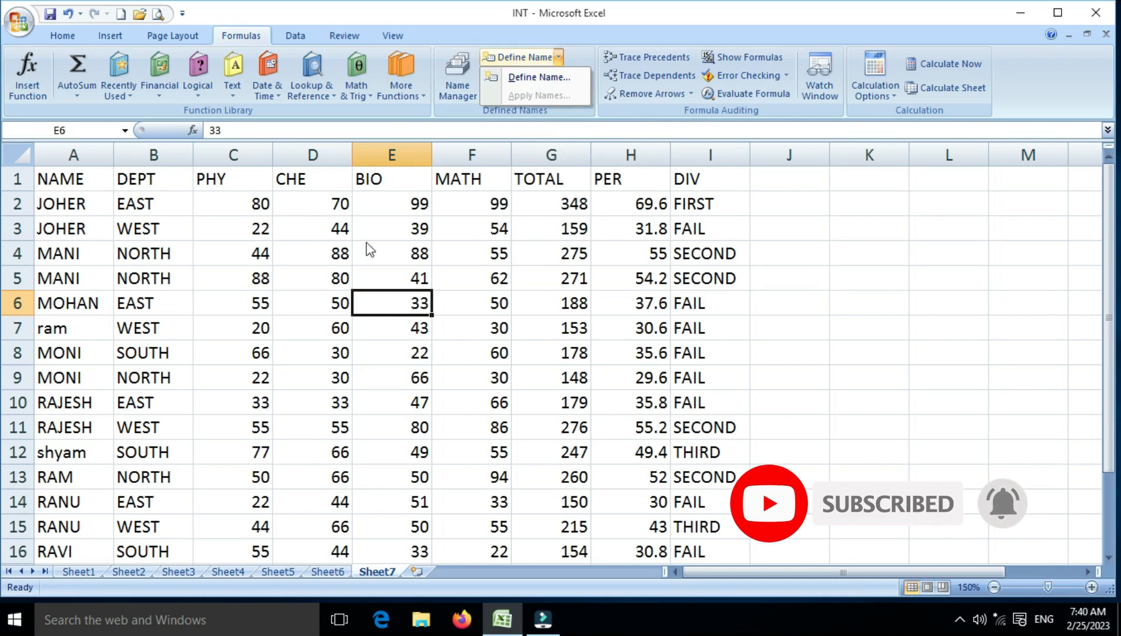
click(320, 235)
scroll(323, 233, down, 3)
scroll(323, 235, up, 3)
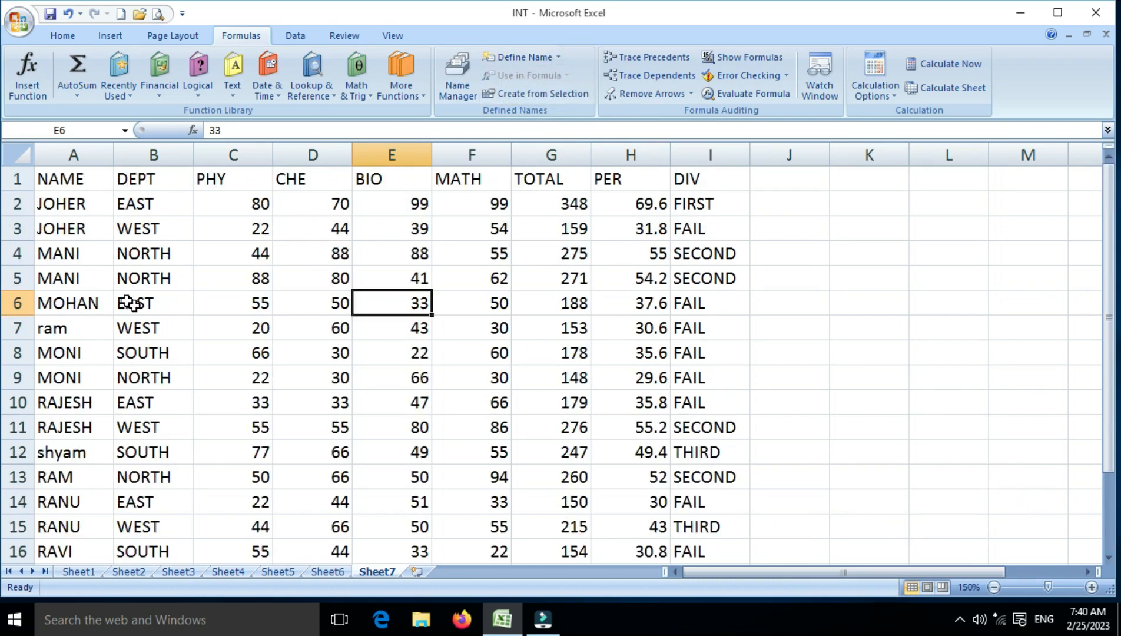
scroll(501, 329, down, 2)
scroll(501, 330, up, 2)
scroll(408, 333, down, 2)
scroll(407, 337, up, 2)
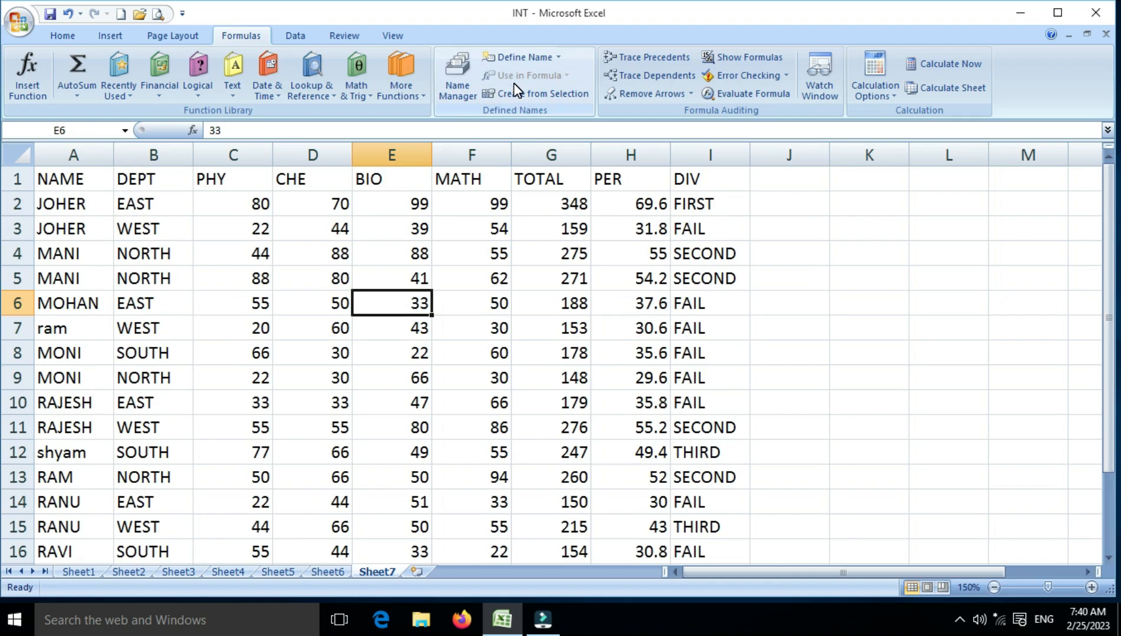
- Start defining a name for the whole marks table A1:I18 and enter SELECT DOCUMNENTS as its name
click(93, 184)
drag(93, 184, 675, 525)
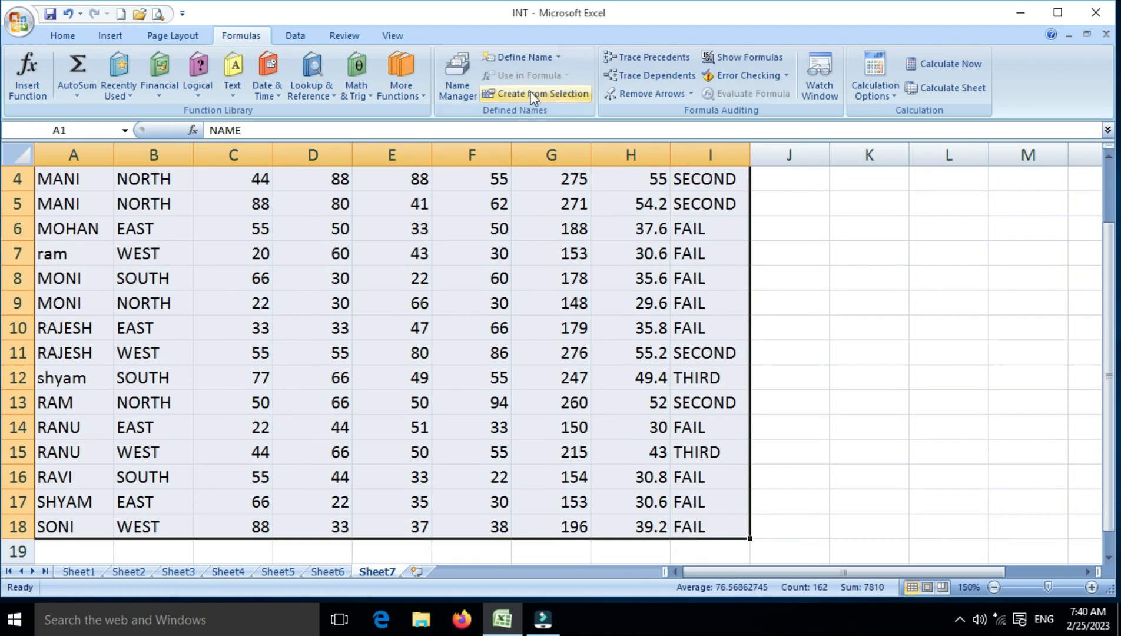
click(526, 57)
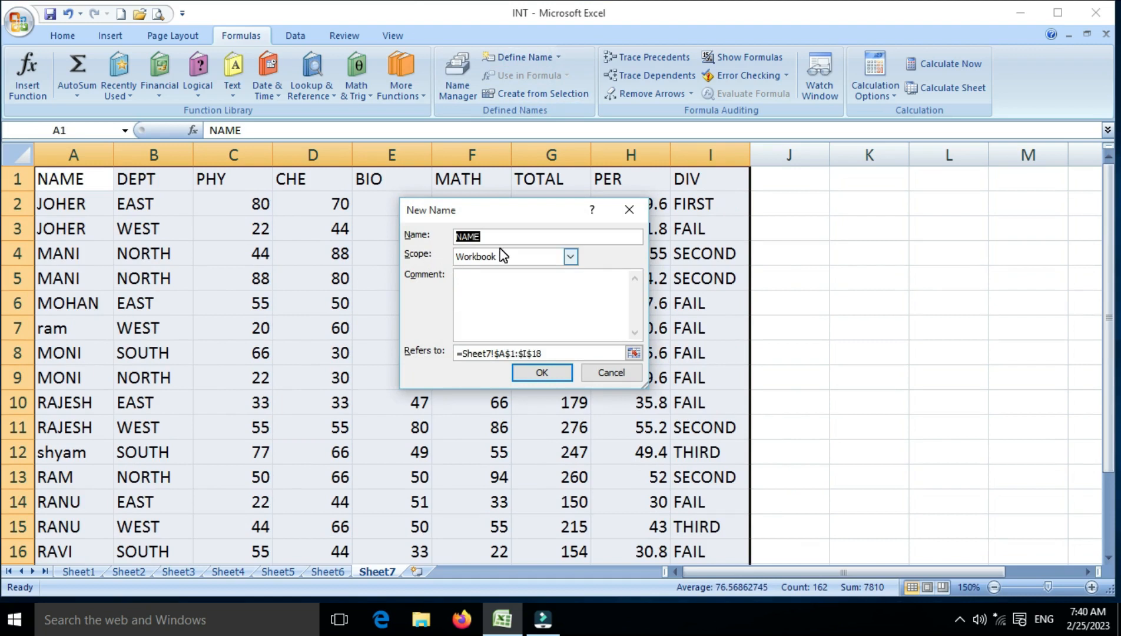
key(BackSpace)
key(BackSpace)
key(BackSpace)
key(BackSpace)
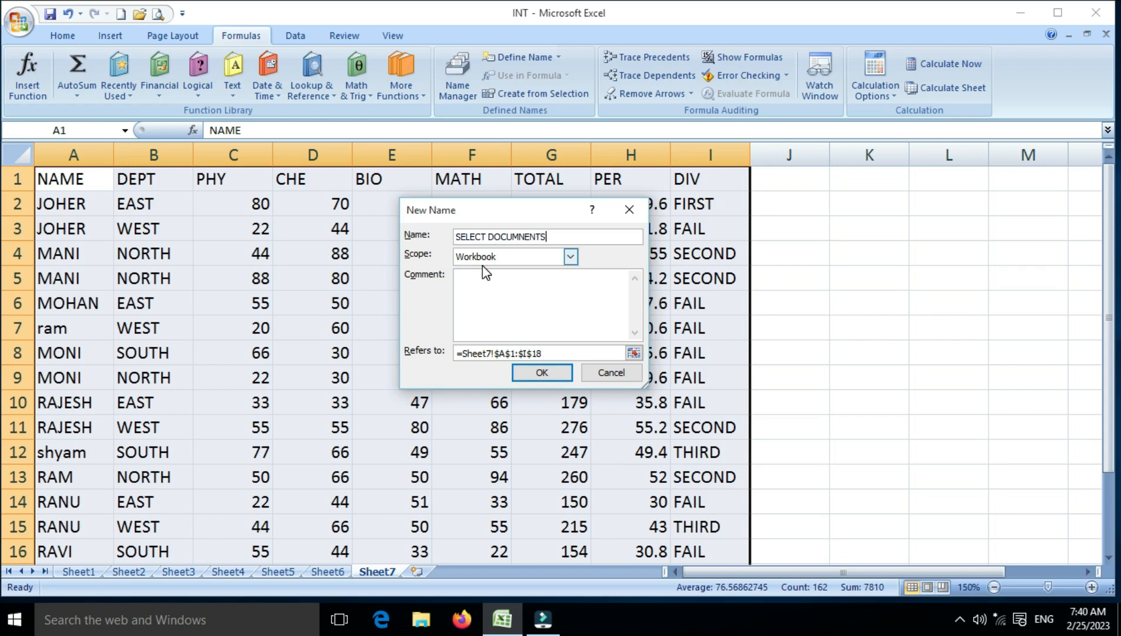
- Keep the new name's scope as Workbook, add the comment KKKKKKKKKKKKKK and try to save the name
click(486, 256)
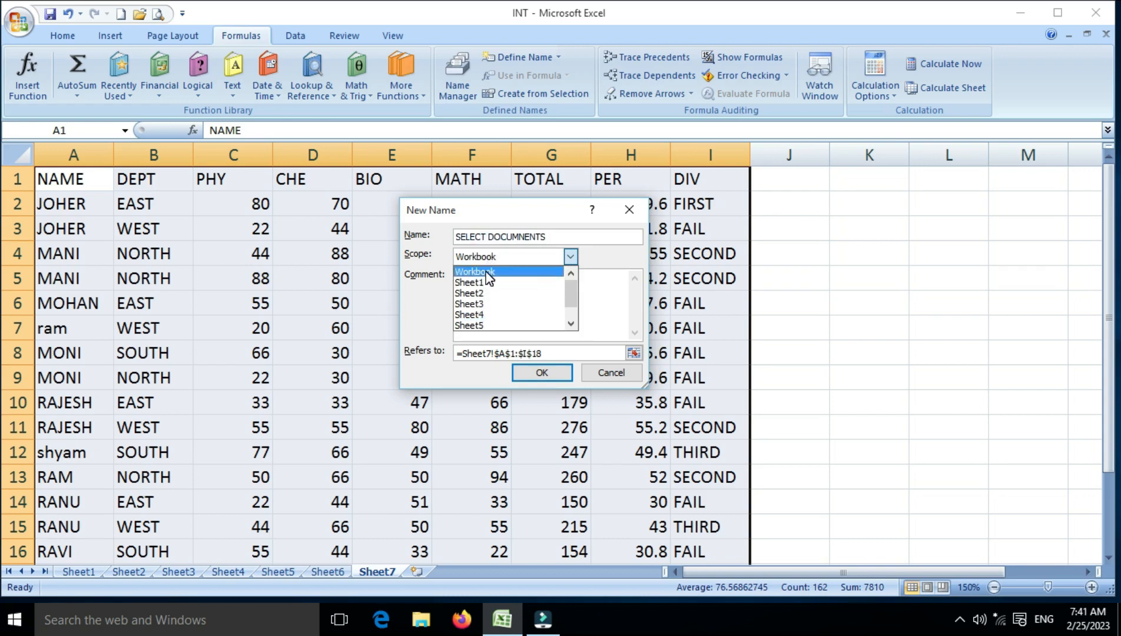
click(486, 273)
click(483, 285)
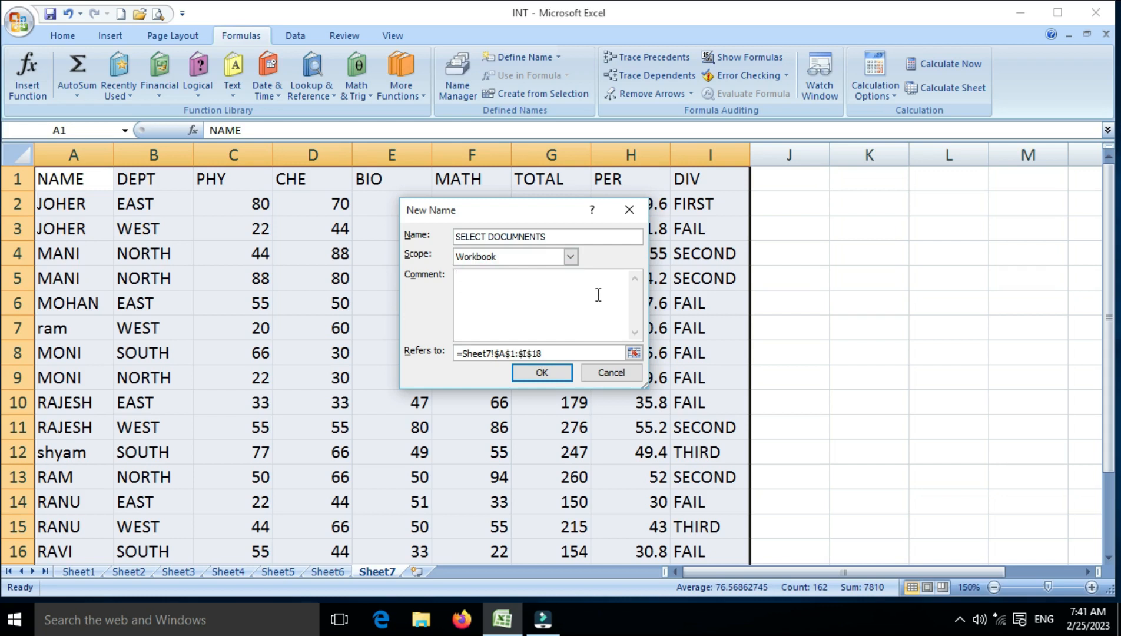
text(KKKKKKKKKKKKKK)
key(Return)
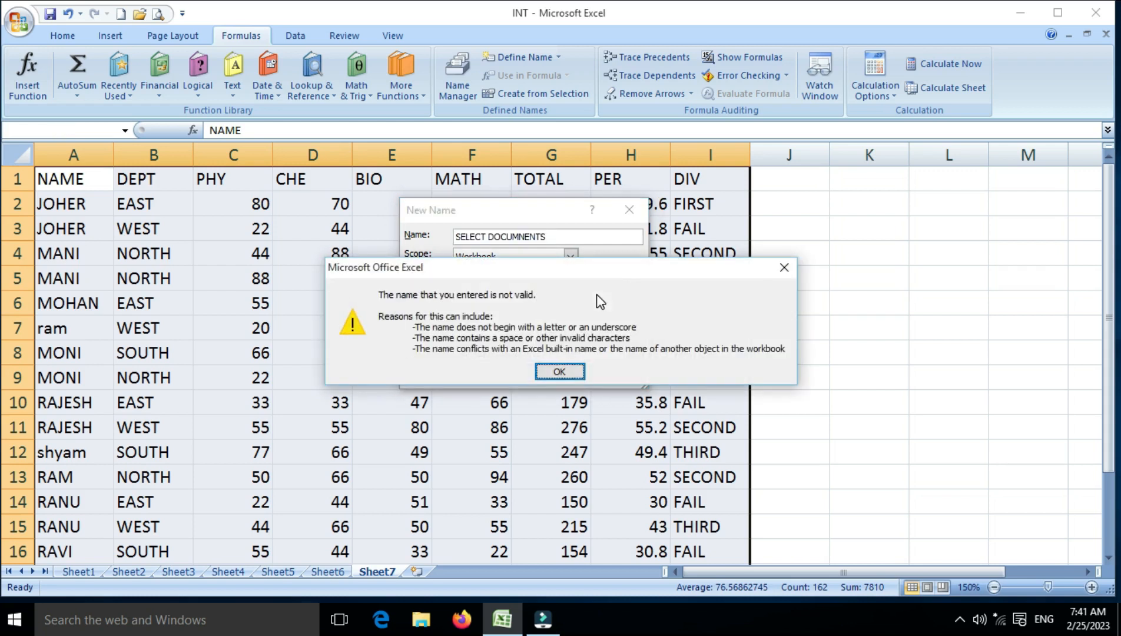
- Remove the space from the new name so it reads SELECTDOCUMNENTS, and save it for A1:I18
click(784, 269)
click(512, 295)
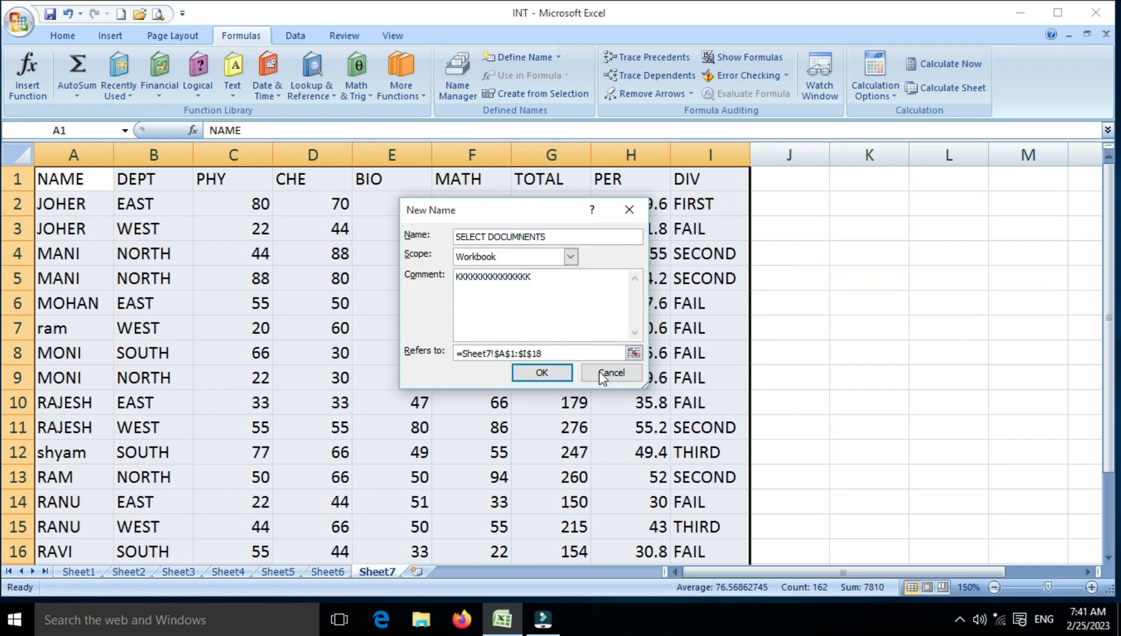
click(554, 374)
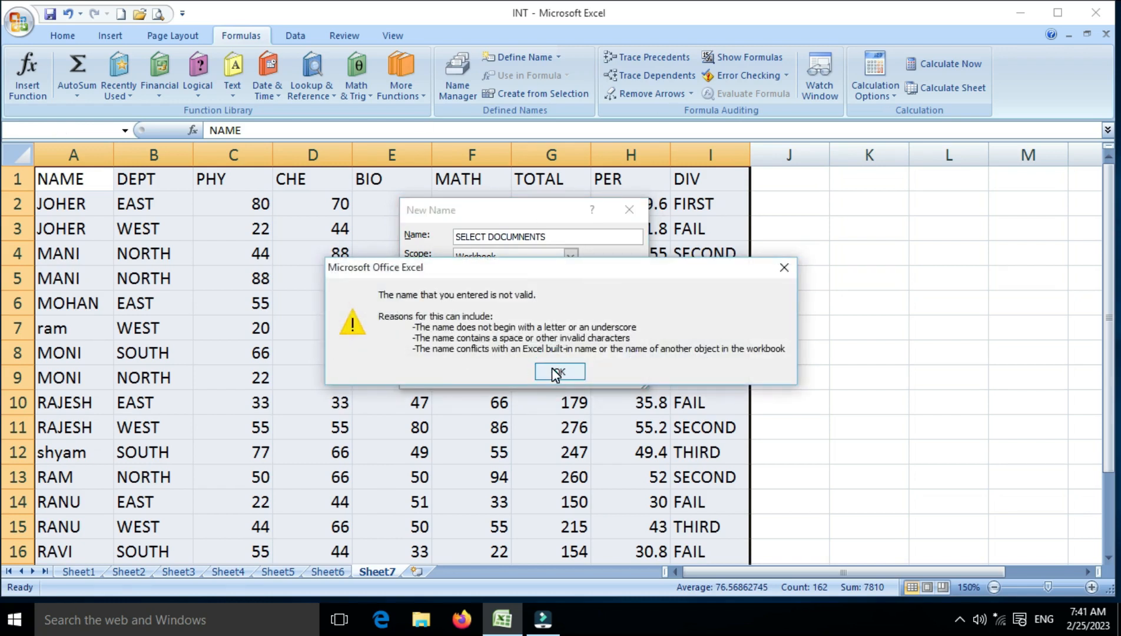
click(556, 371)
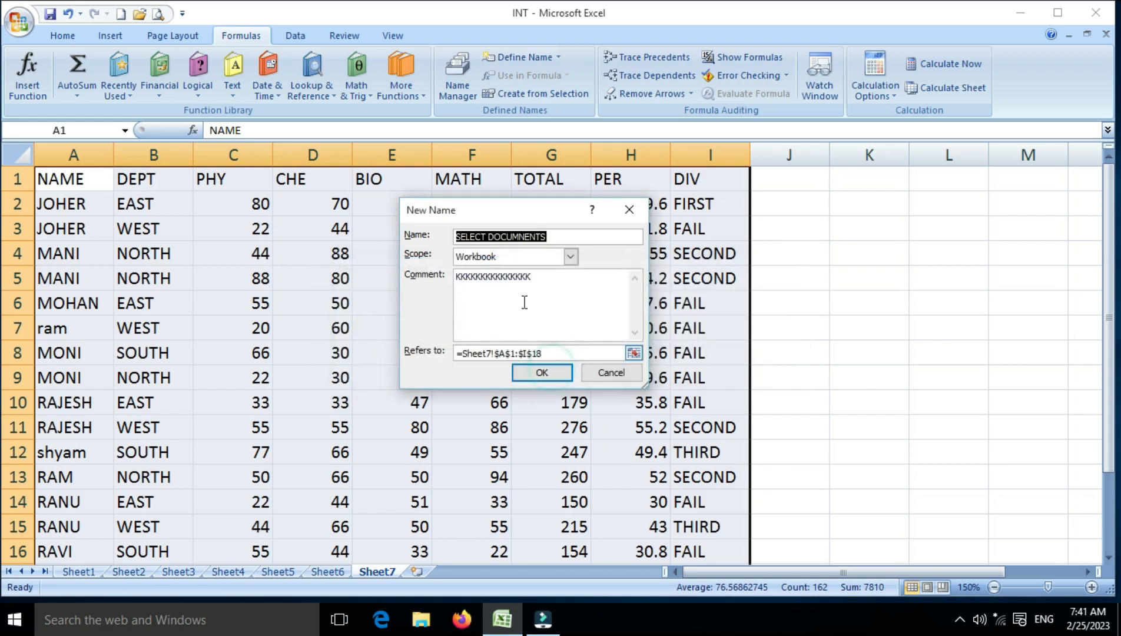
click(484, 241)
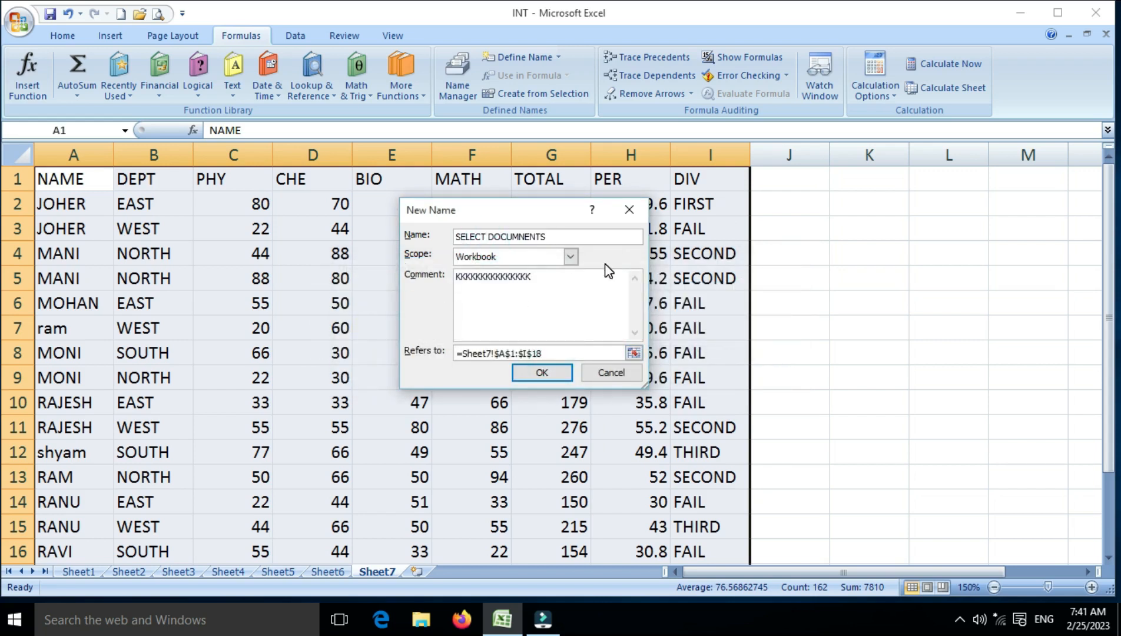
key(Delete)
click(539, 377)
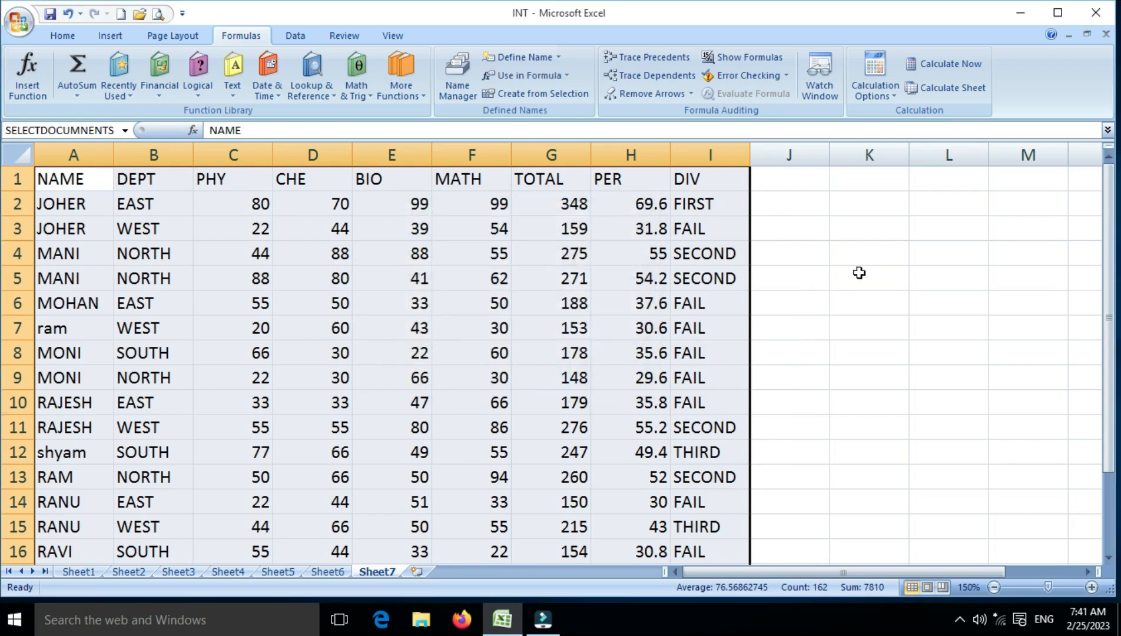
- Test the SELECTDOCUMNENTS name by jumping to its range from another cell, then deselect the range
click(372, 339)
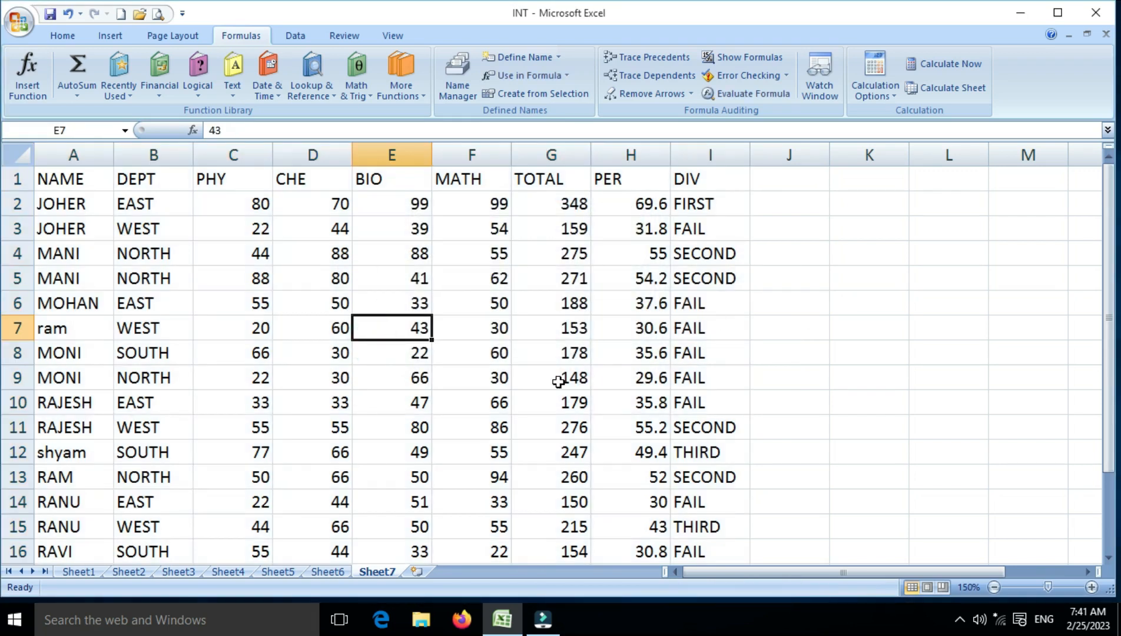
click(558, 57)
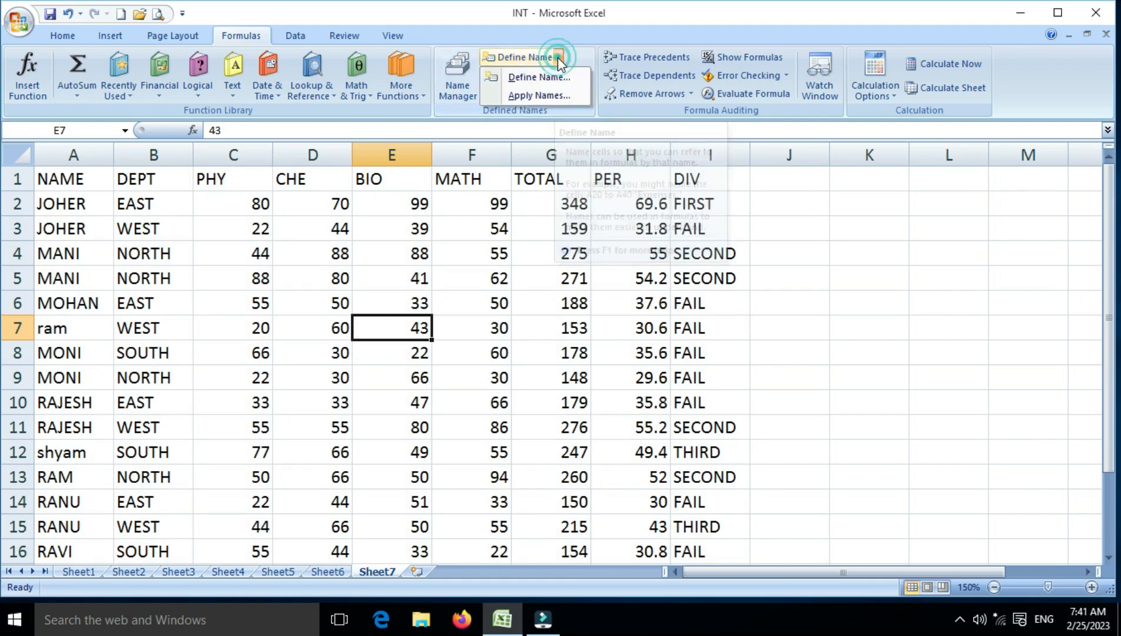
click(323, 275)
click(125, 130)
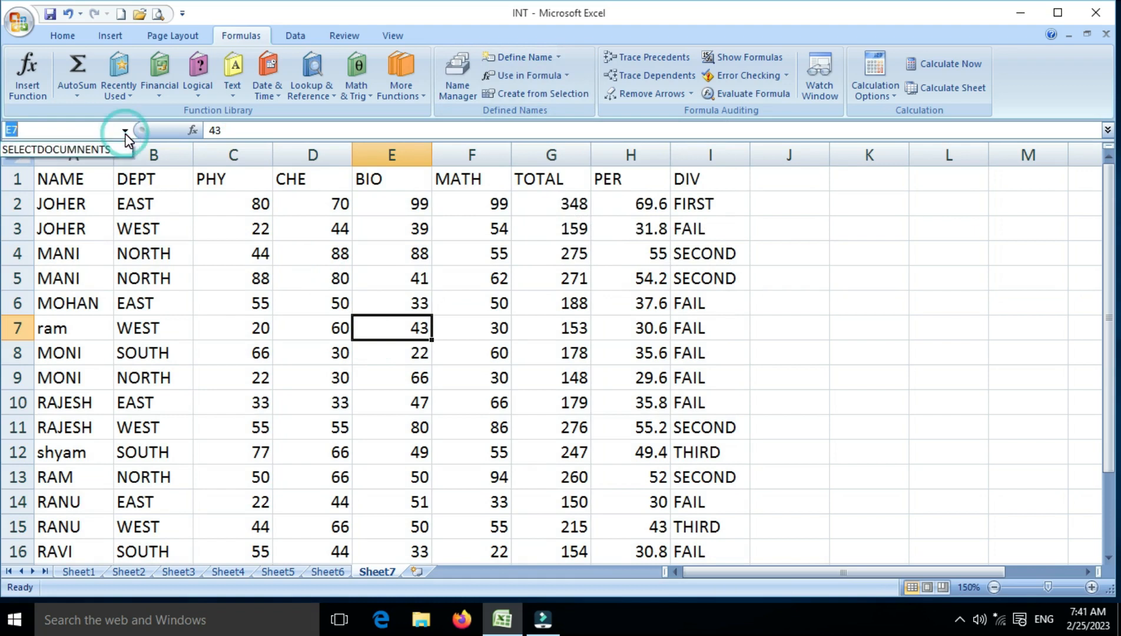
click(101, 150)
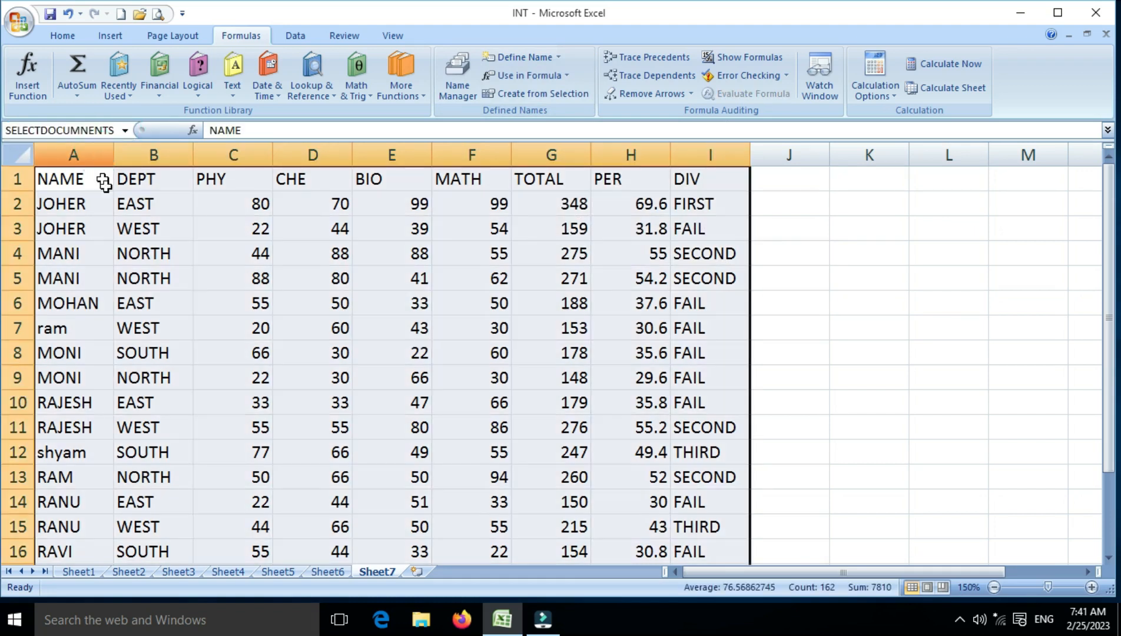
click(321, 328)
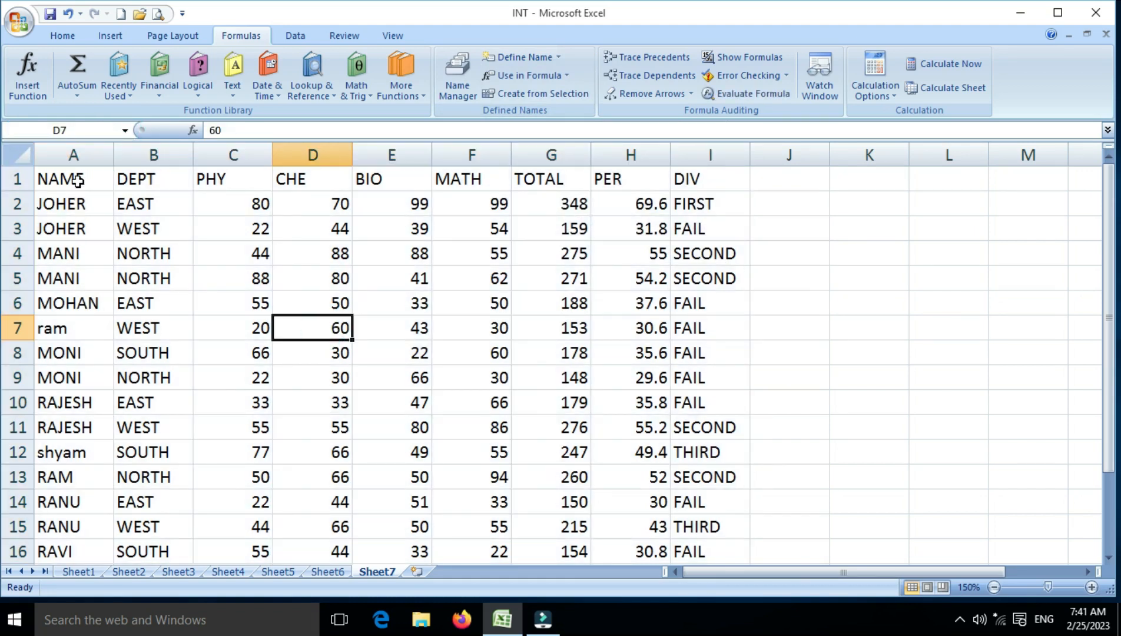
- Define the name DEPT for the NAME and DEPT columns, range A1:B18, with Workbook scope
drag(78, 179, 156, 531)
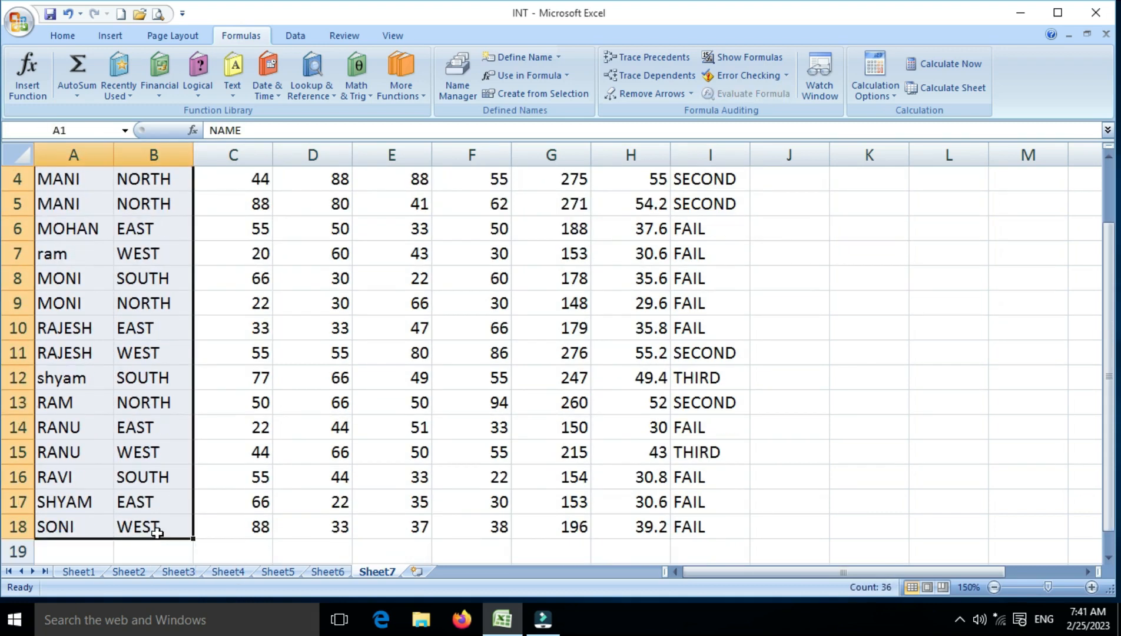
click(520, 59)
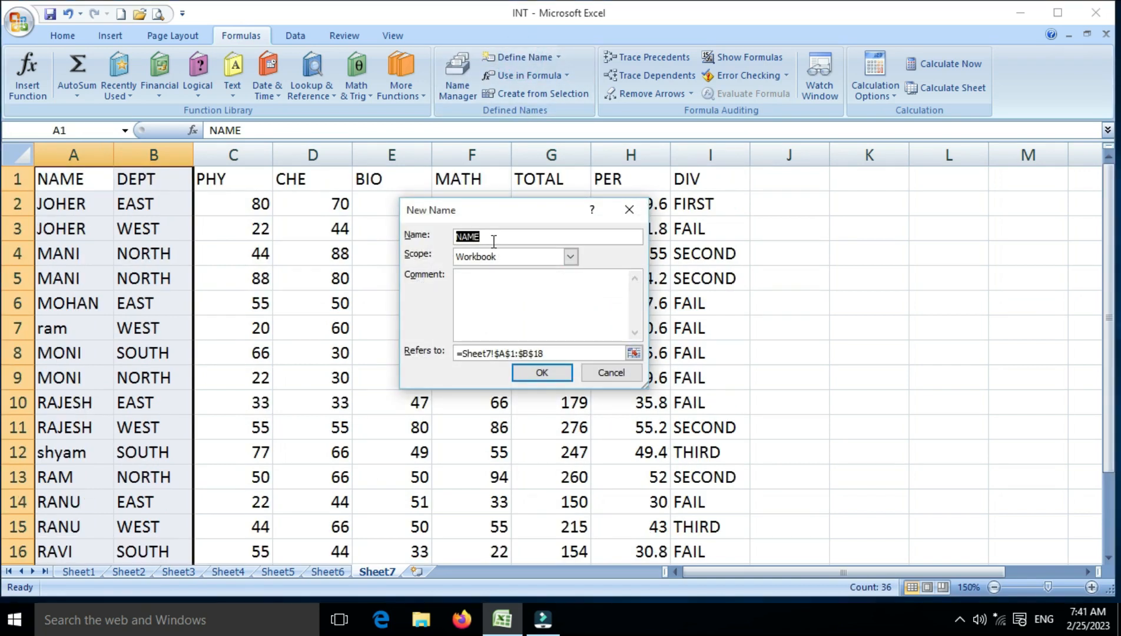
text(DEPT)
click(541, 374)
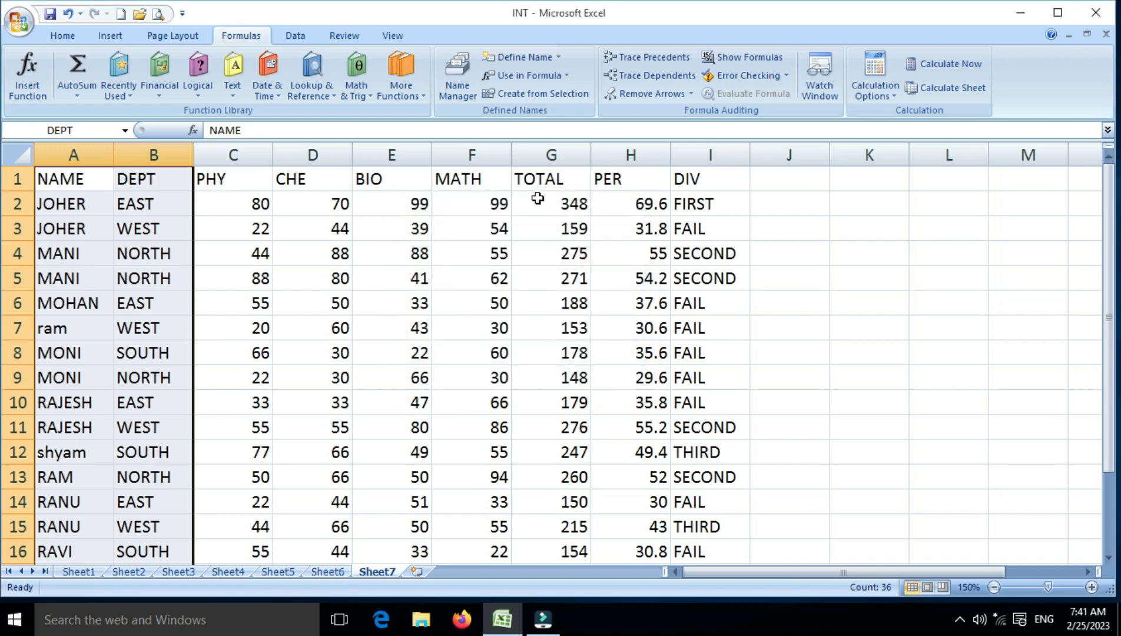
- Define the name TOTAL for the TOTAL column, range G1:G18, with Workbook scope
drag(542, 185, 565, 530)
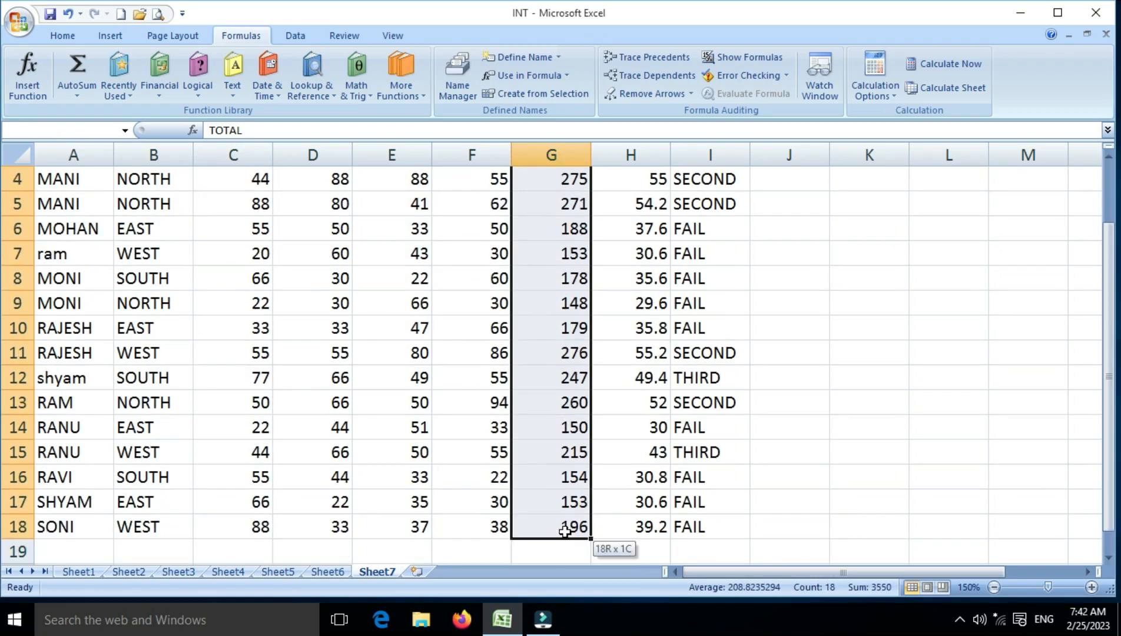
click(520, 57)
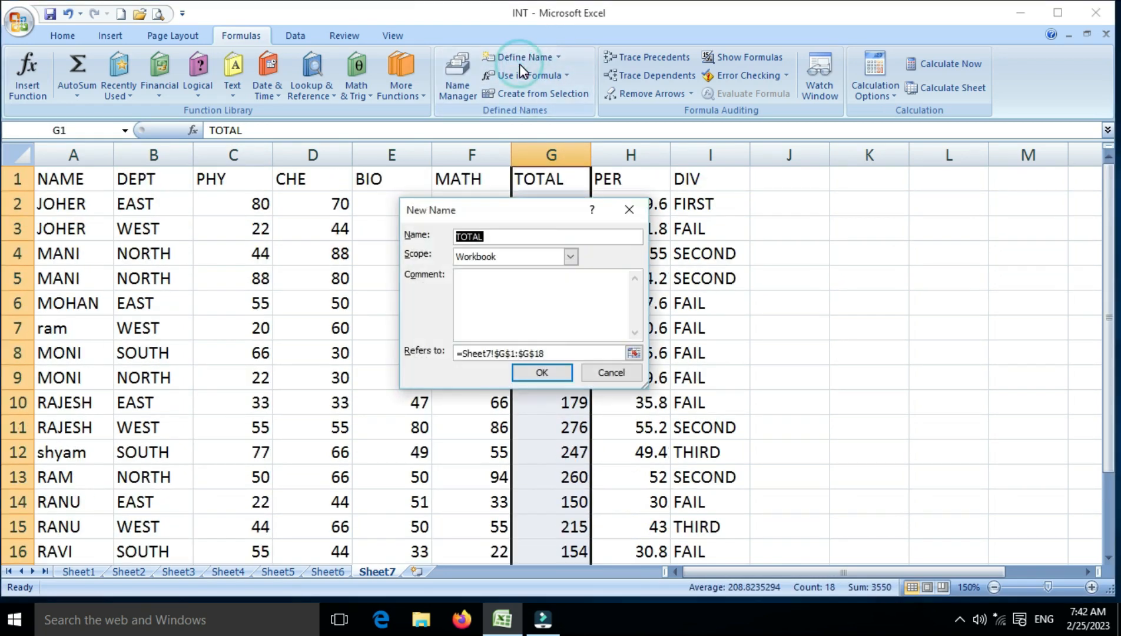
click(533, 374)
click(318, 331)
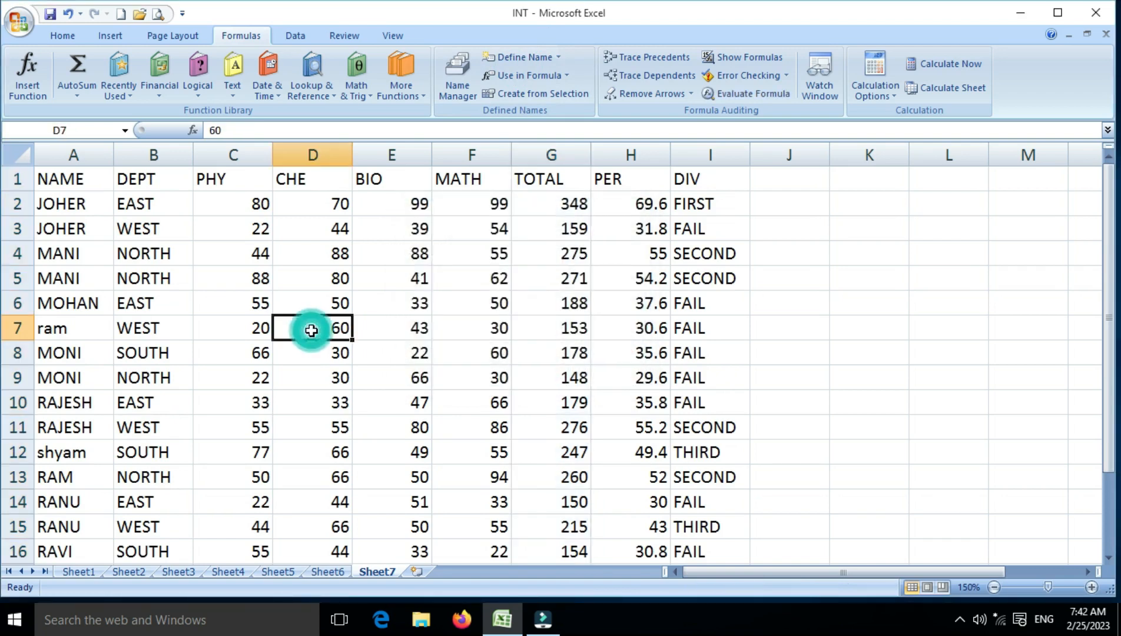
click(558, 57)
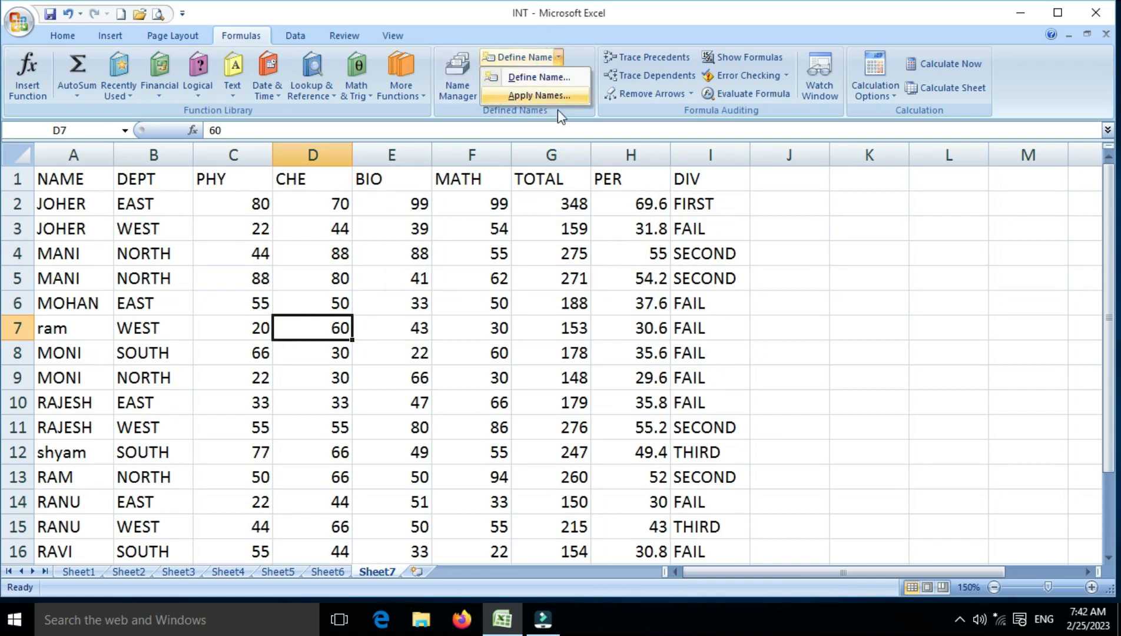
click(523, 248)
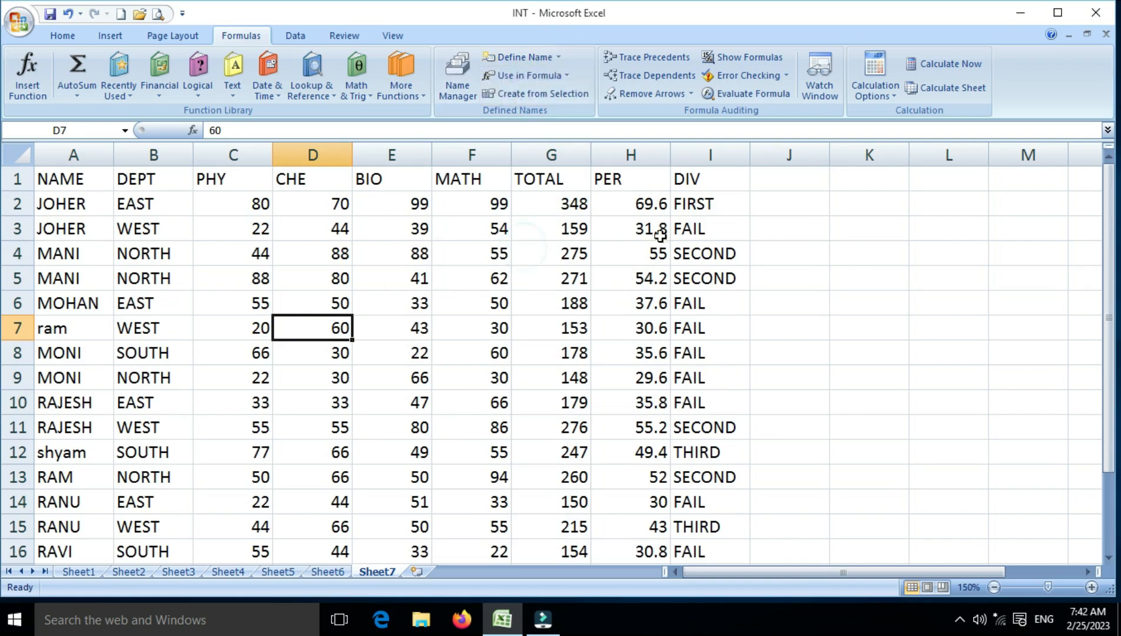
click(570, 76)
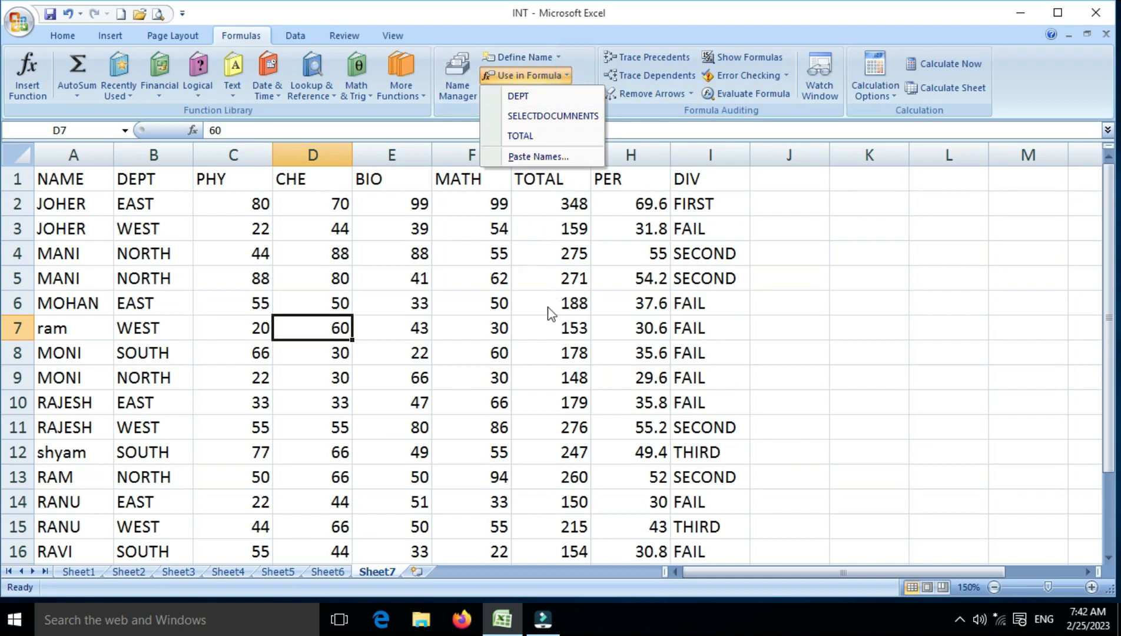
click(607, 323)
- Enter a SUM formula in cell J7 that uses the defined name TOTAL as its argument, =SUM(TOTAL)
click(824, 328)
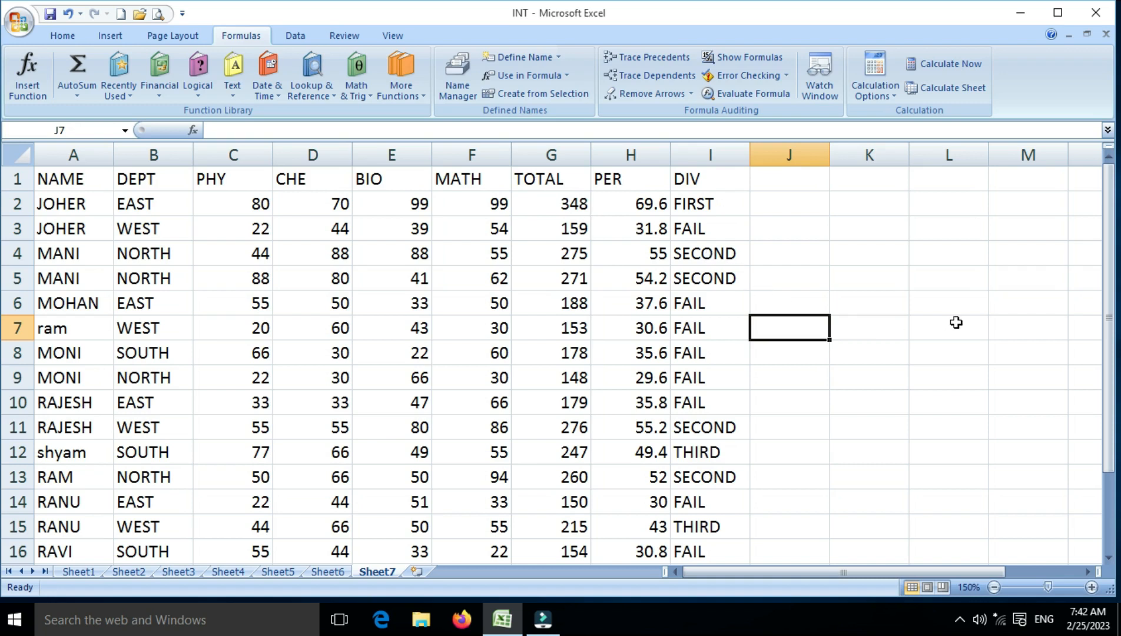
text(=)
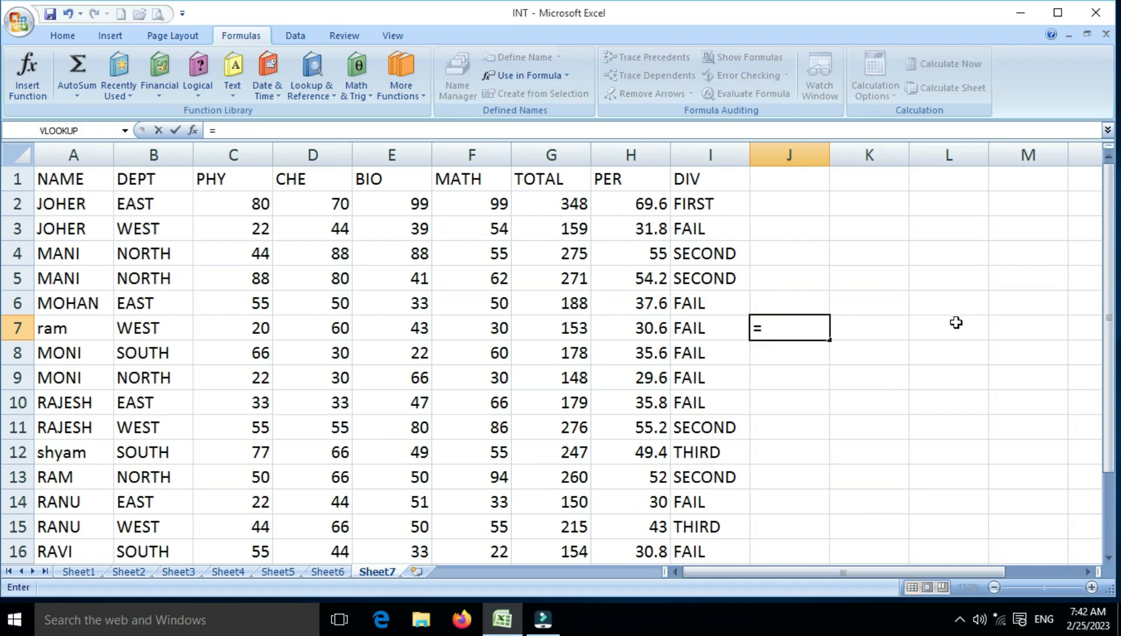
text(SUM)
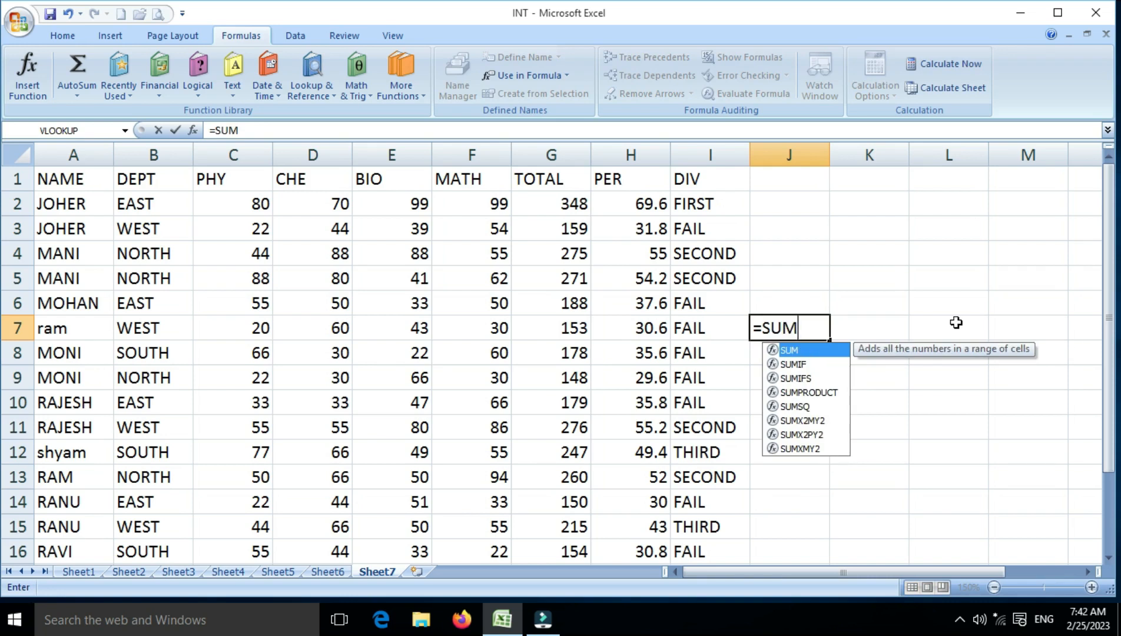
text(()
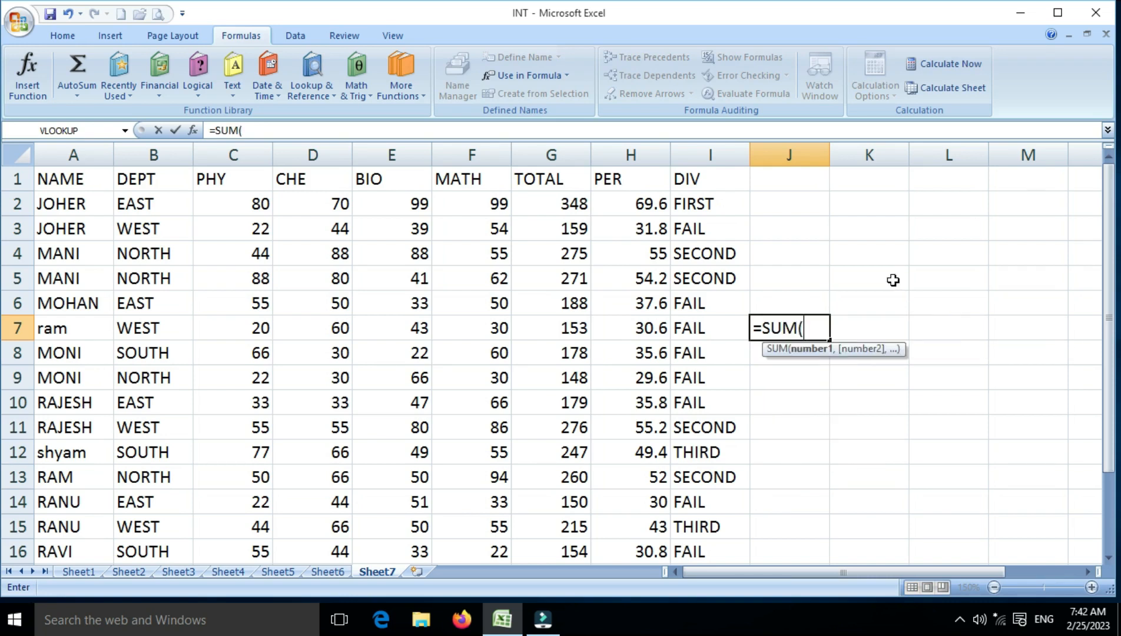
click(568, 75)
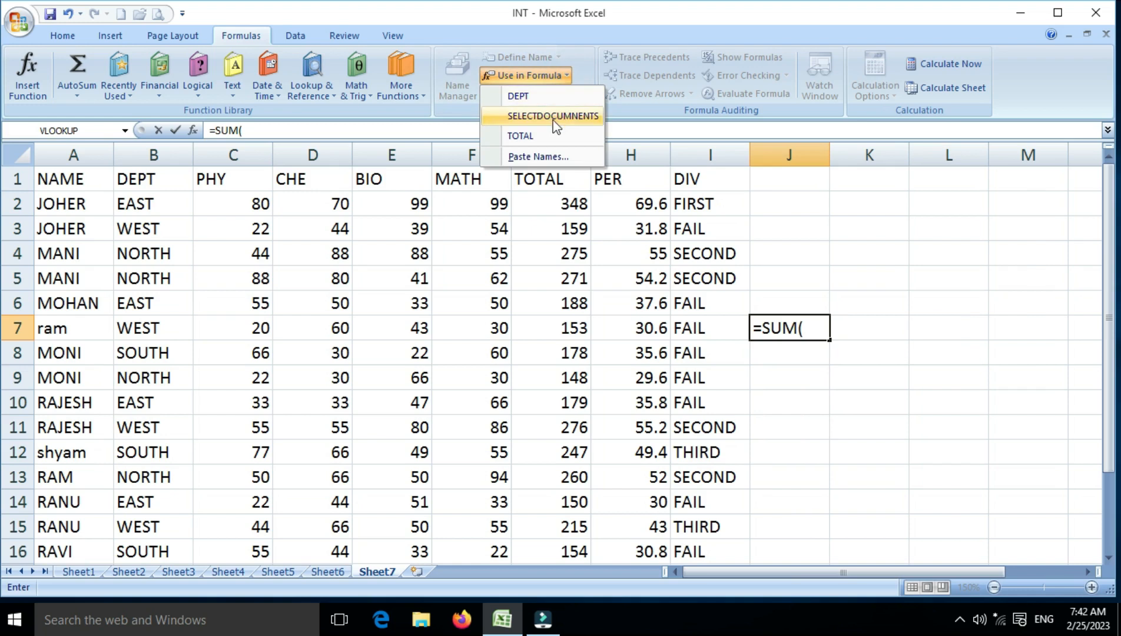
click(554, 136)
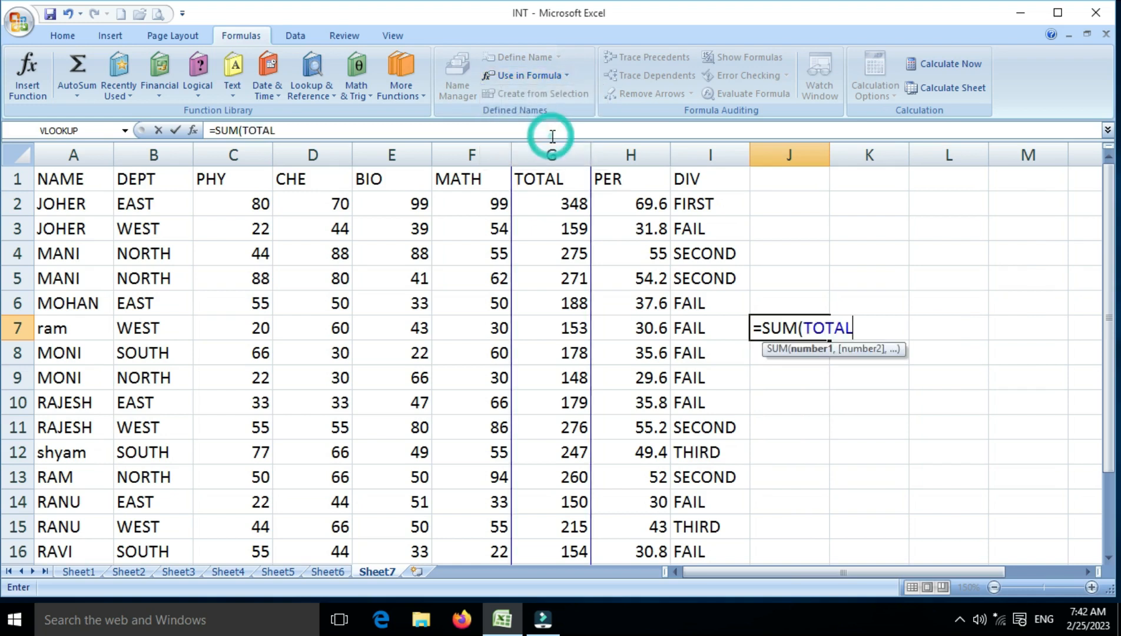
text())
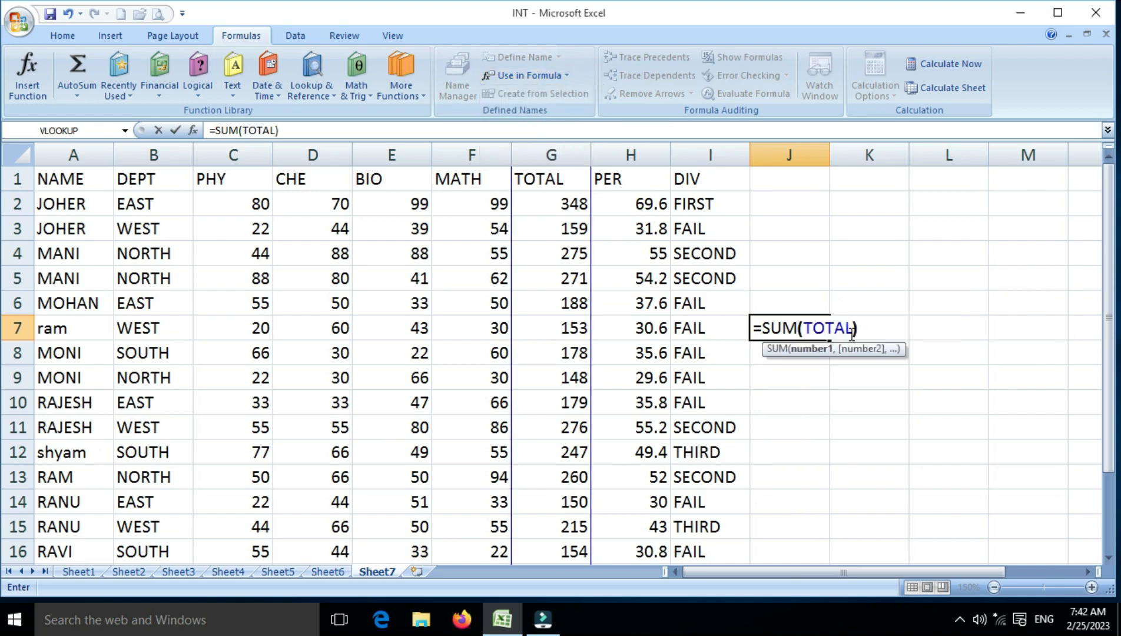
key(Return)
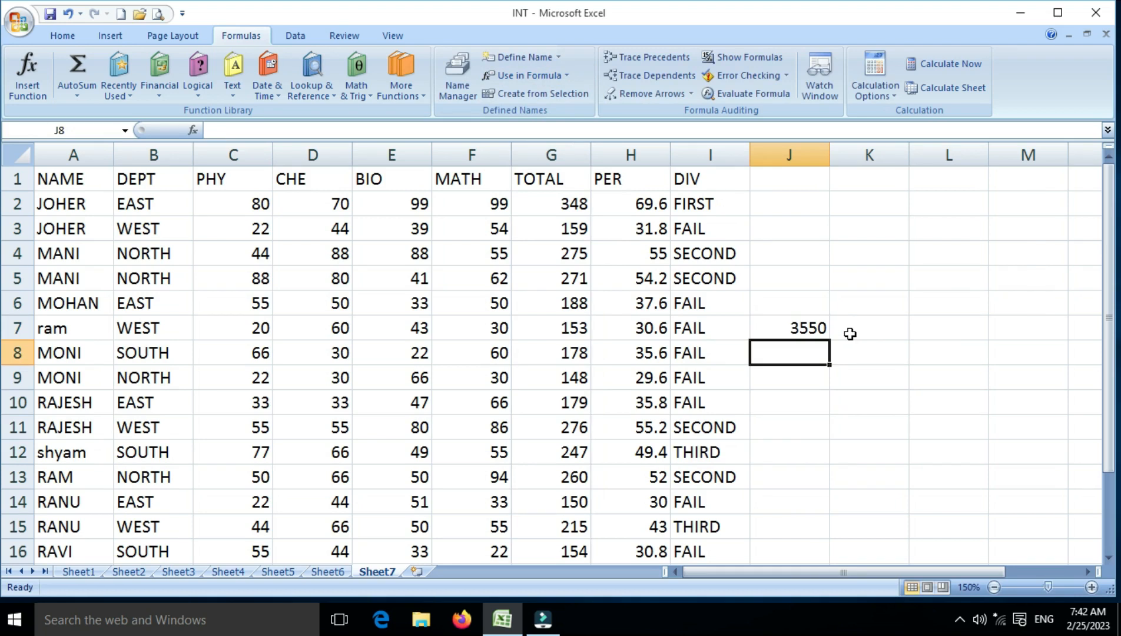
click(811, 328)
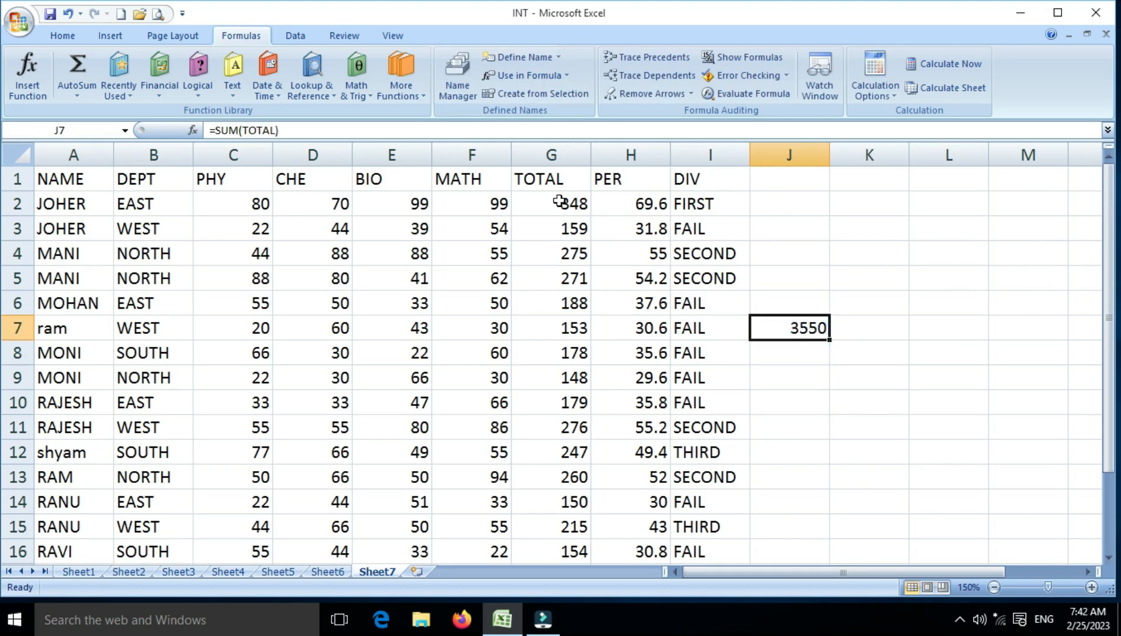
- Sum the TOTAL column in cell J10 with an ordinary cell range, =SUM(G2:G18)
scroll(560, 201, down, 4)
scroll(555, 229, up, 4)
click(794, 402)
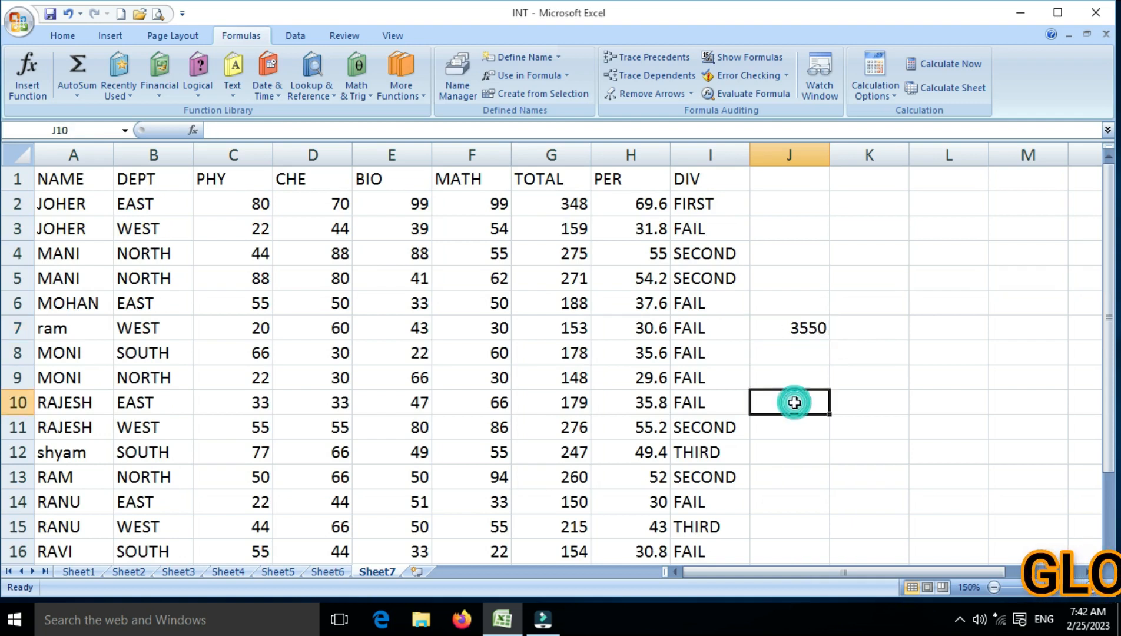
text(=S)
text(U)
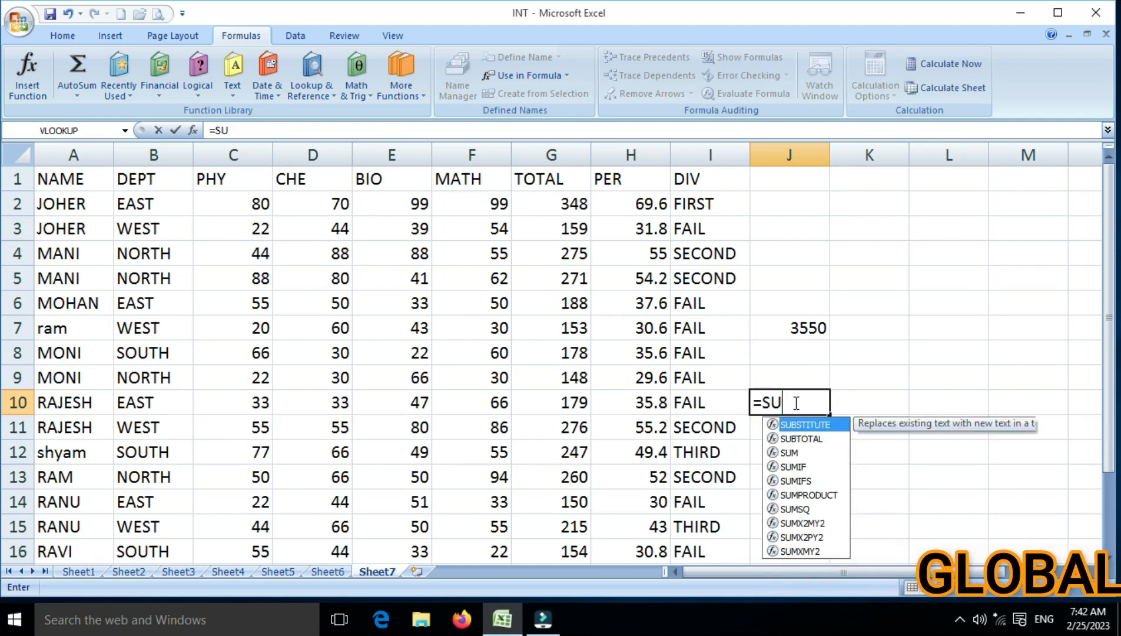
text(M()
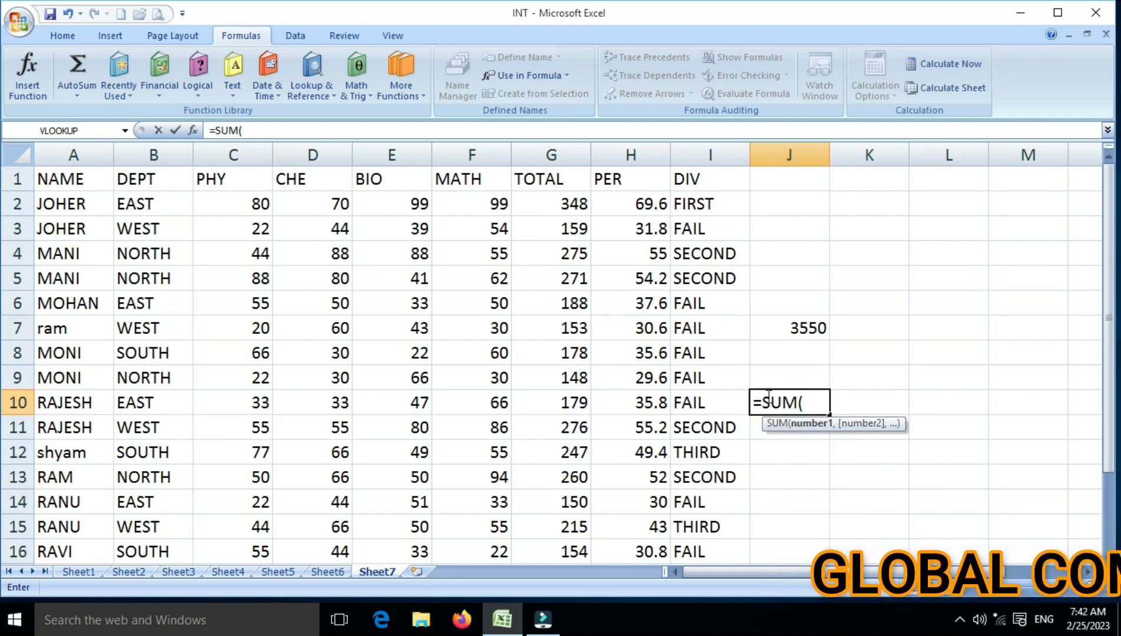
drag(564, 206, 580, 520)
drag(581, 562, 584, 533)
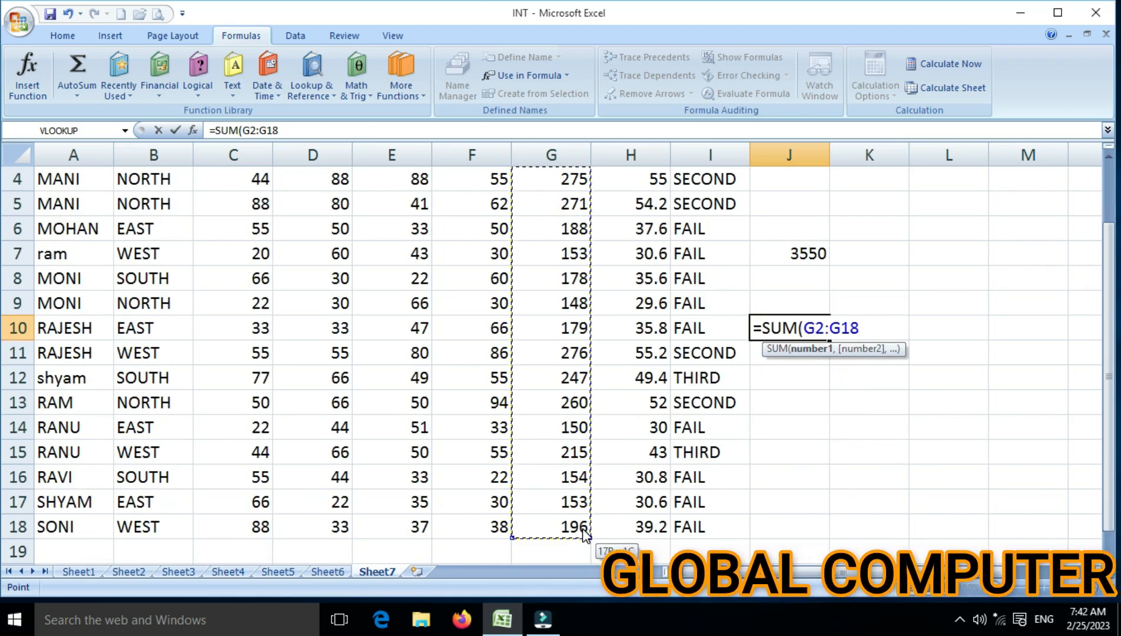
text())
key(Return)
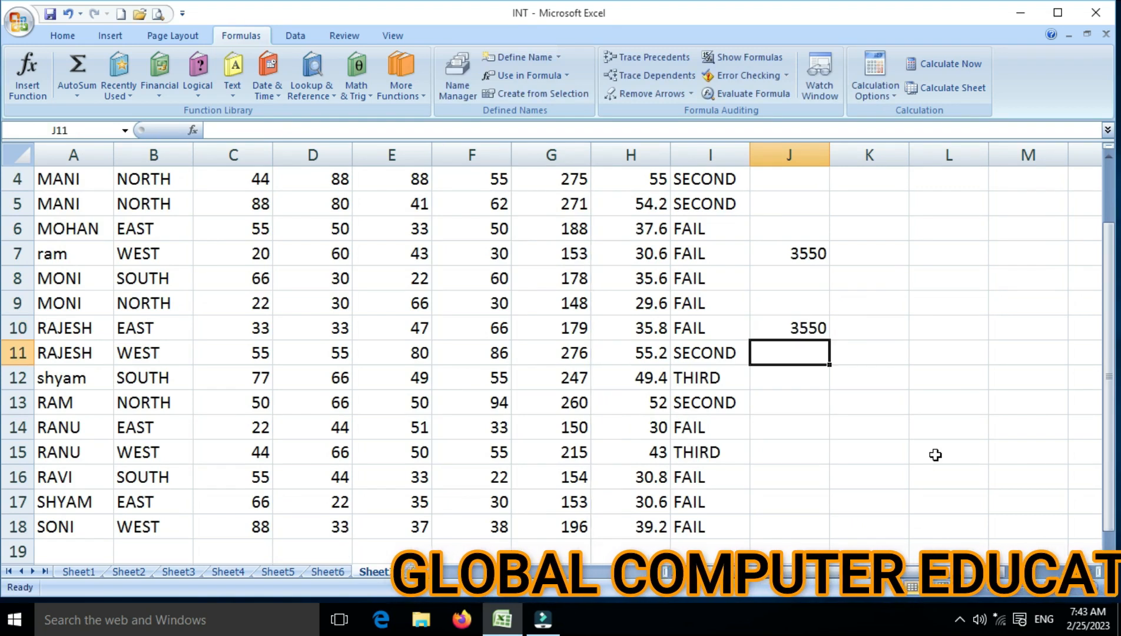
- Compare the range-based sum formula in J10 with the name-based one in J7
key(Up)
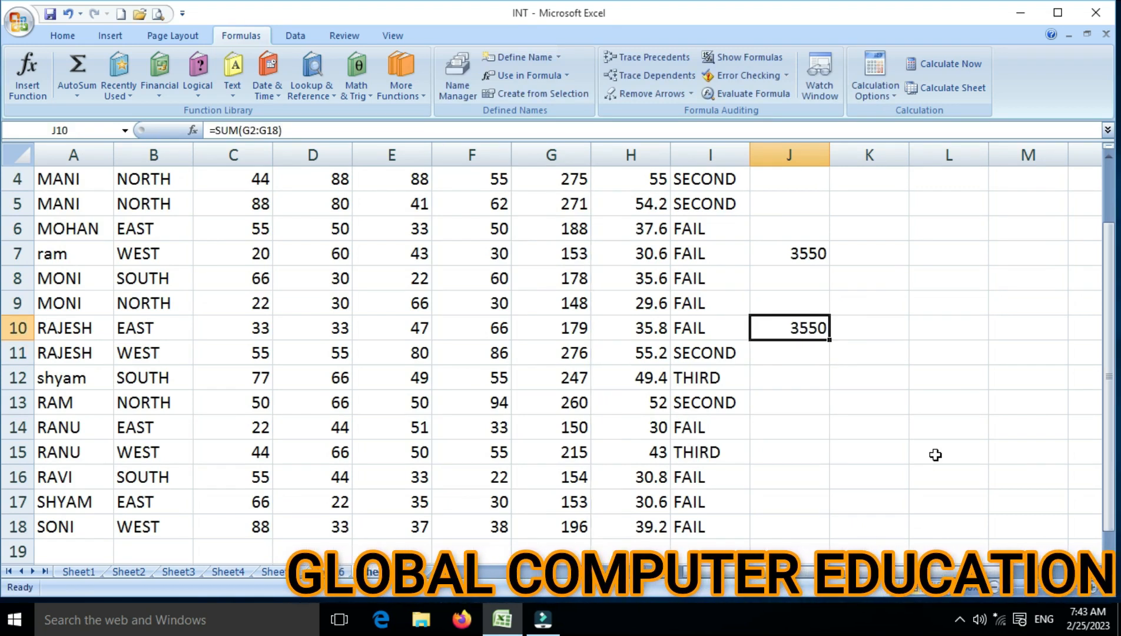
key(Up)
key(Up)
key(Up)
key(Up)
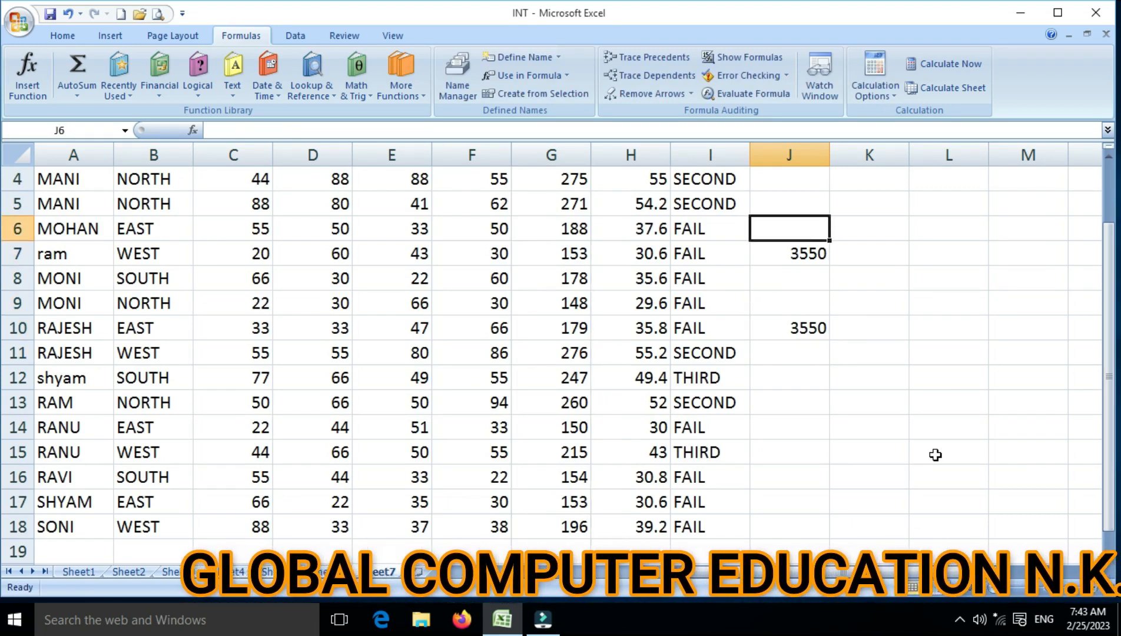
key(Down)
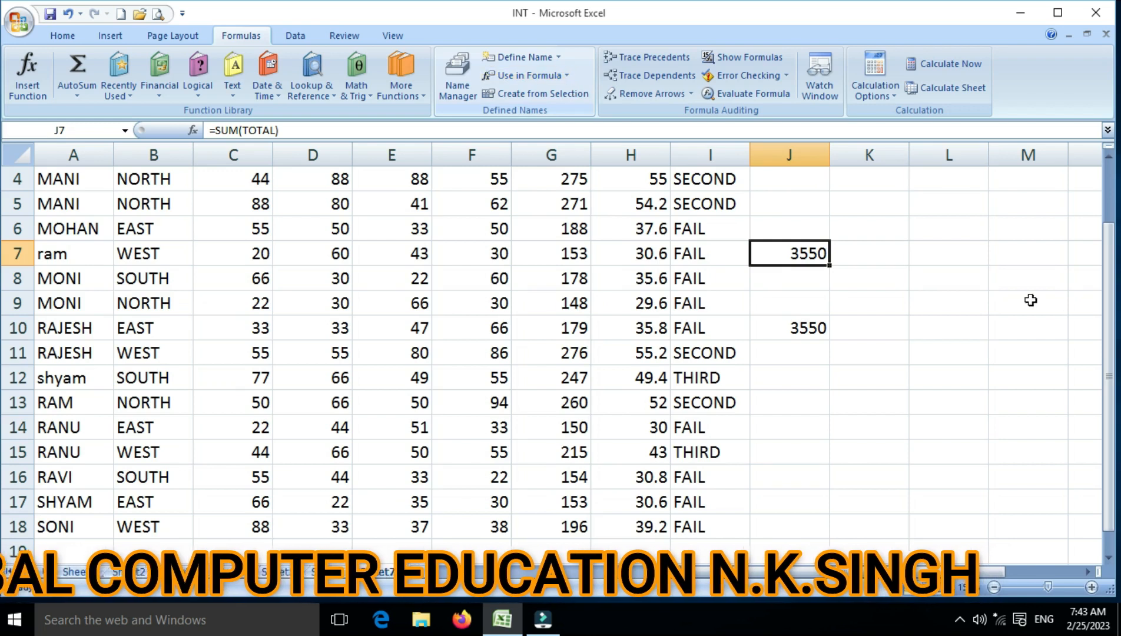
scroll(1030, 300, up, 1)
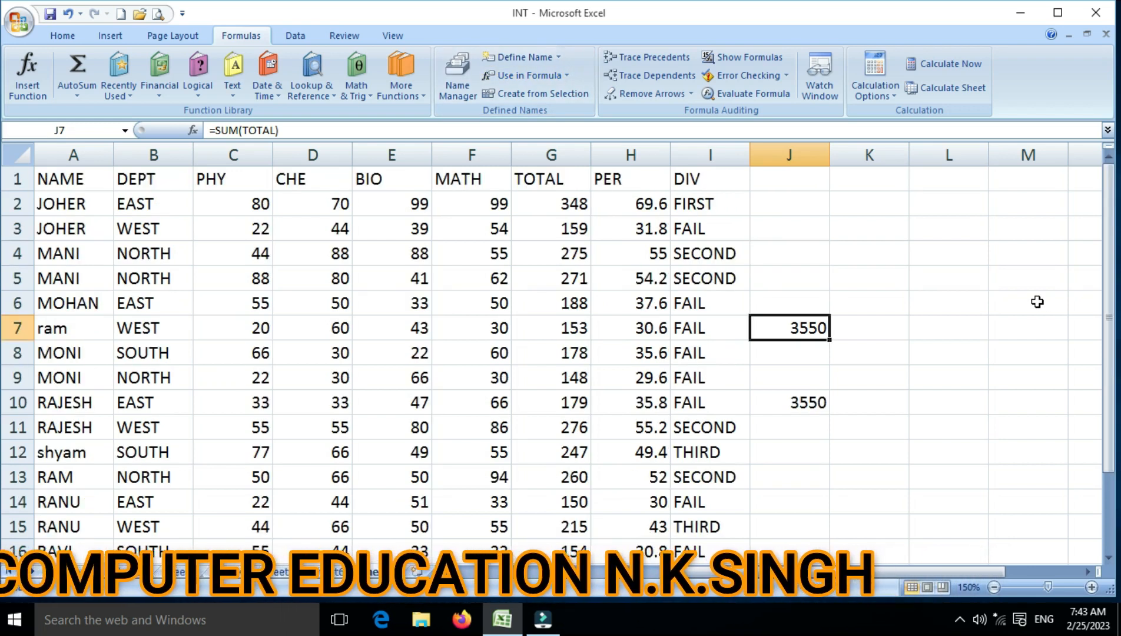
- Enter an AVERAGE formula in cell J13 using the defined name TOTAL, =AVERAGE(TOTAL)
click(806, 475)
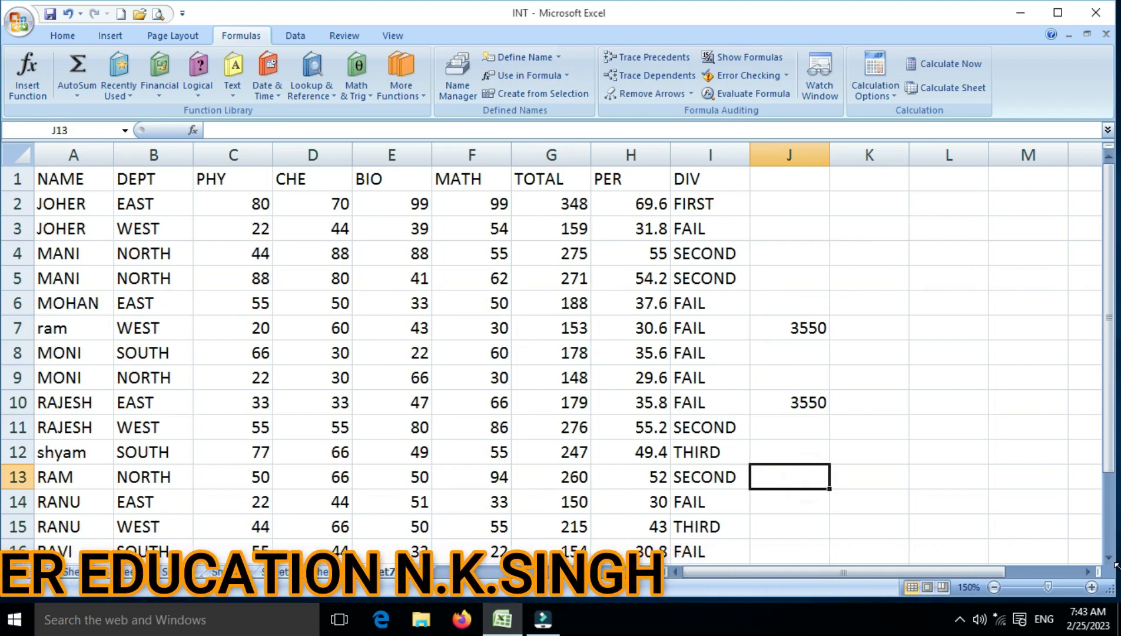
text(=A)
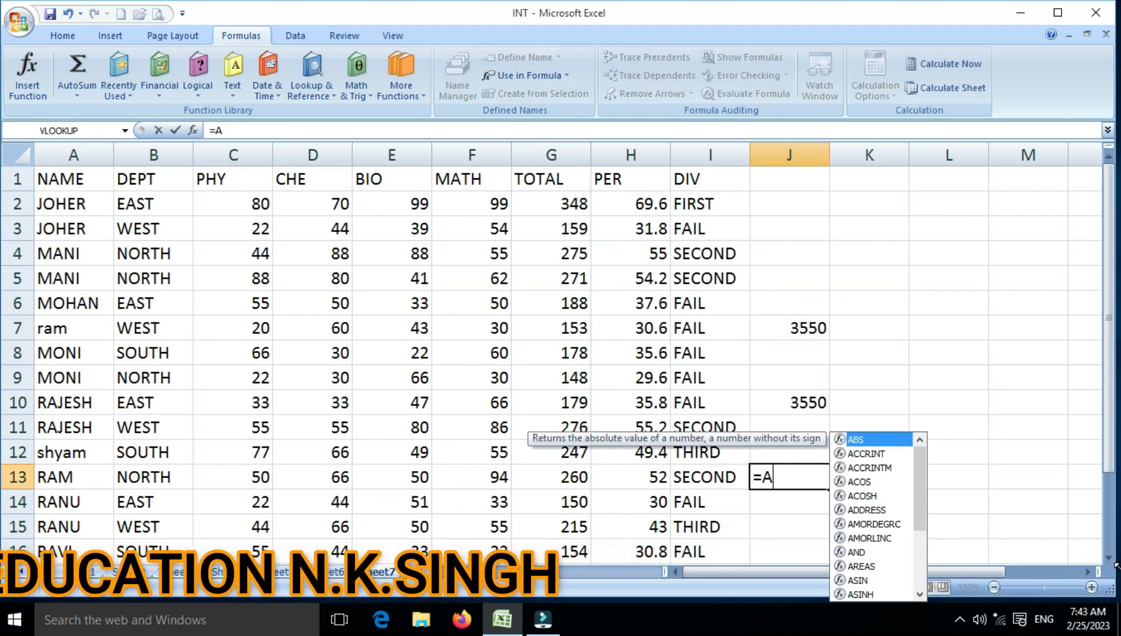
text(VERAGE)
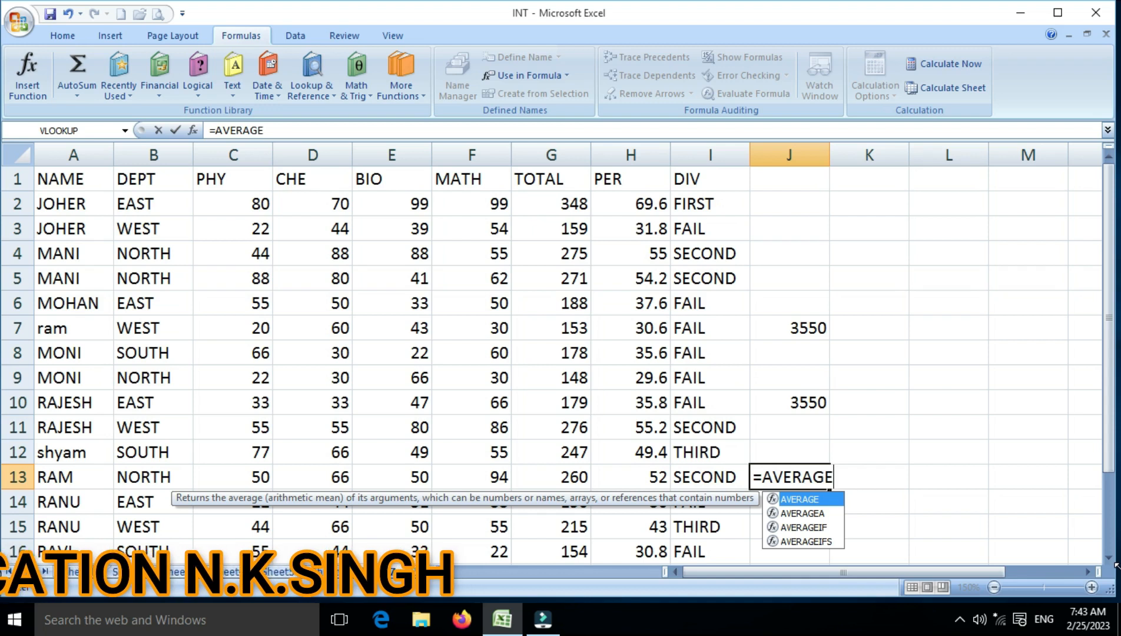
text(()
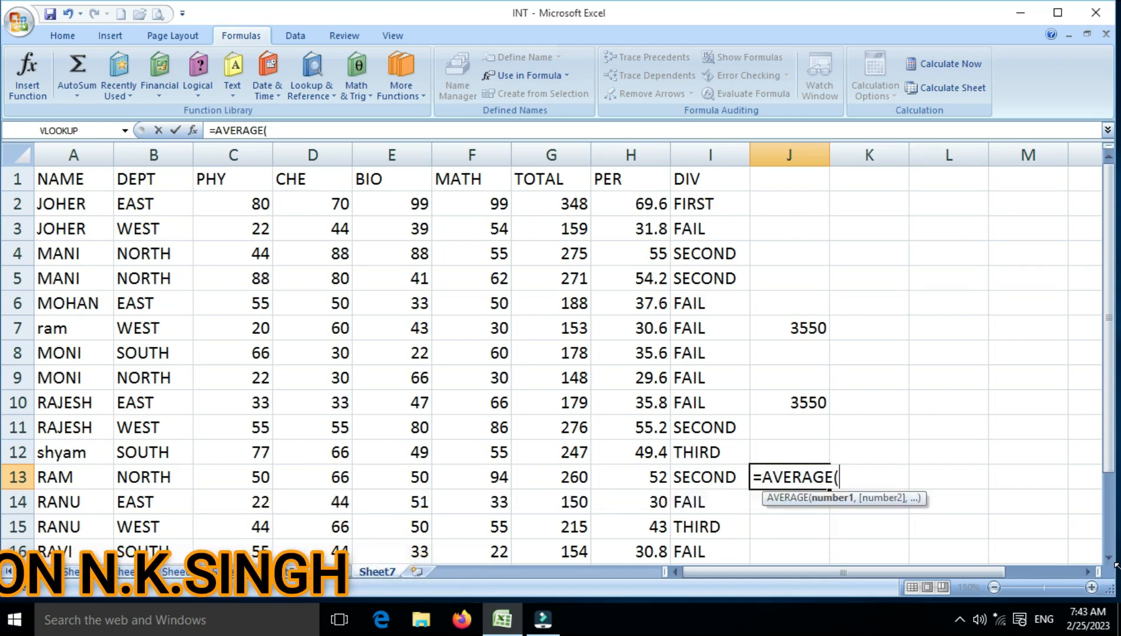
click(562, 76)
click(563, 77)
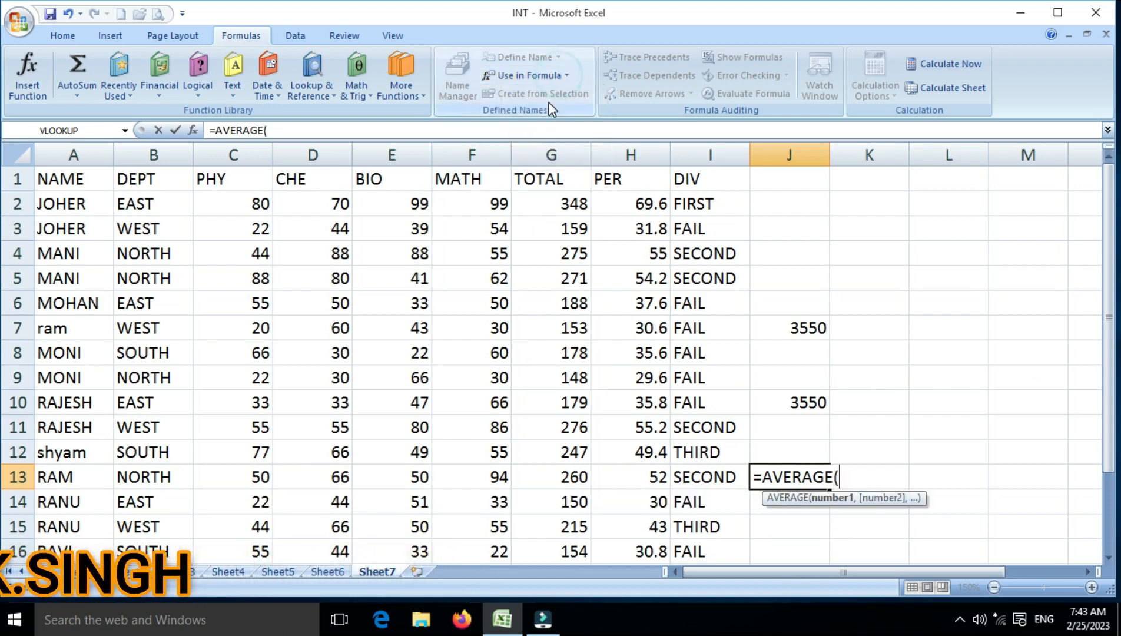
click(573, 77)
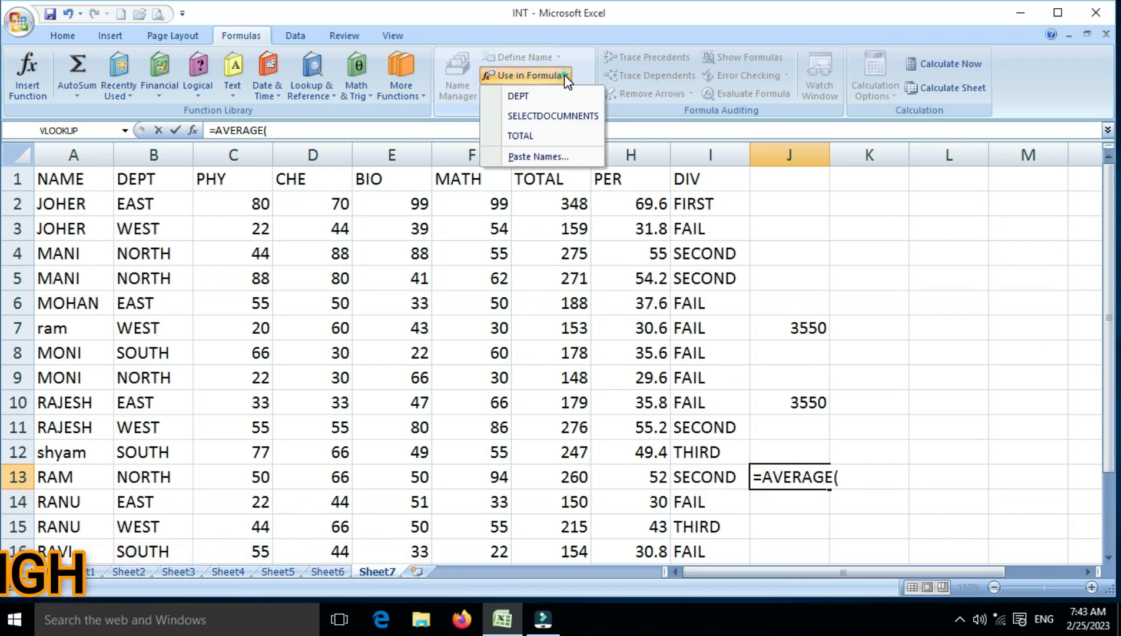
click(550, 134)
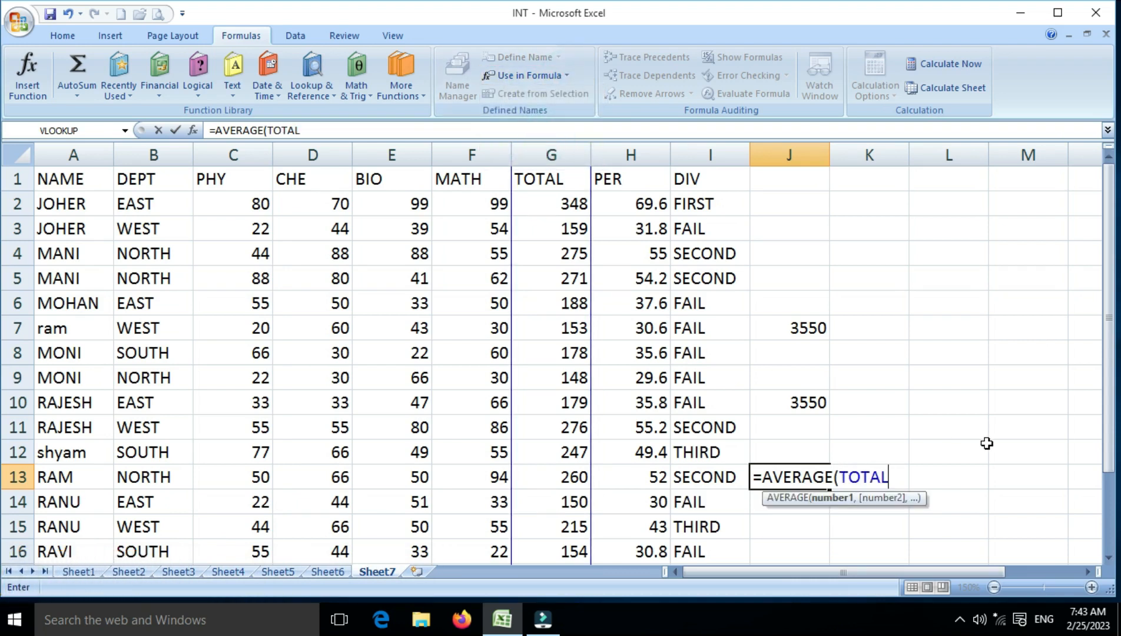
key(Return)
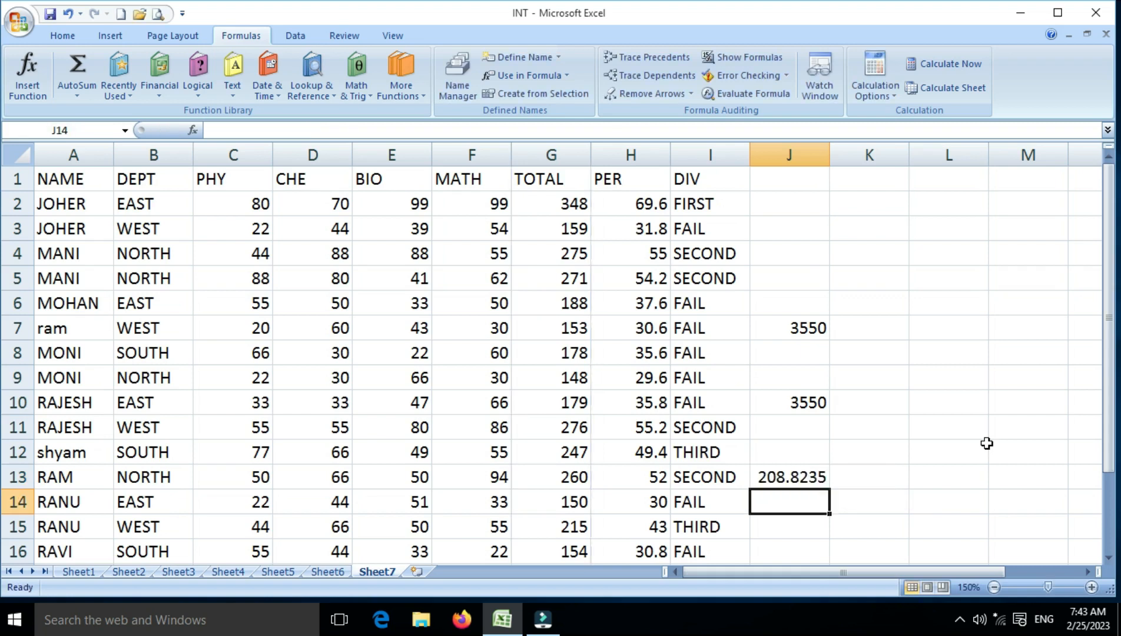
key(Up)
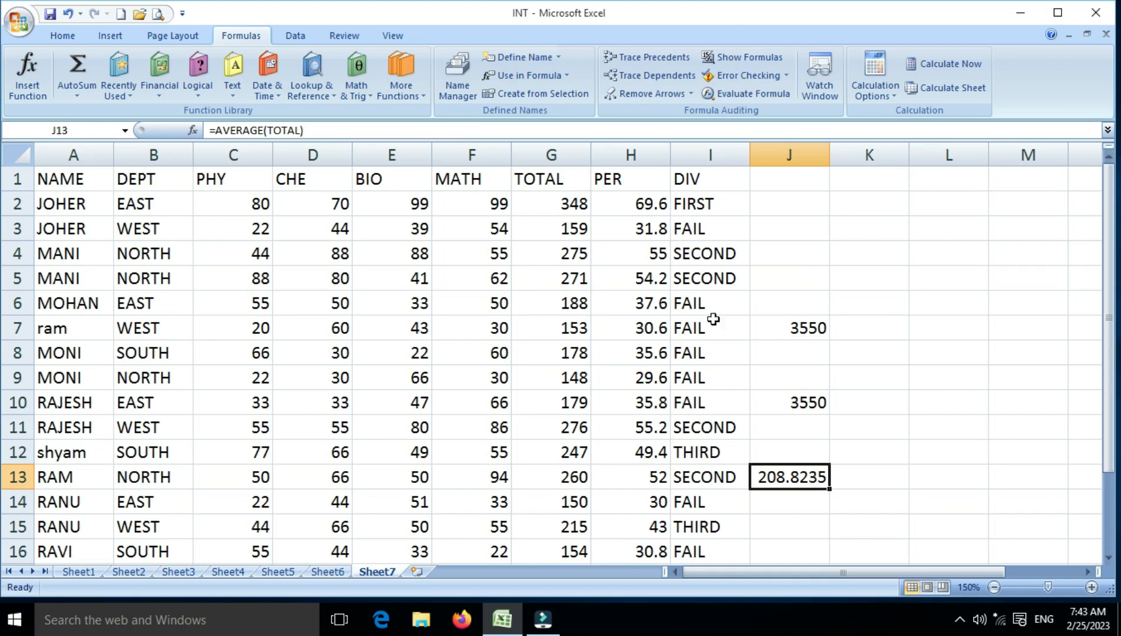
- Enter a MAX formula in cell K9 using the defined name TOTAL, =MAX(TOTAL)
click(867, 388)
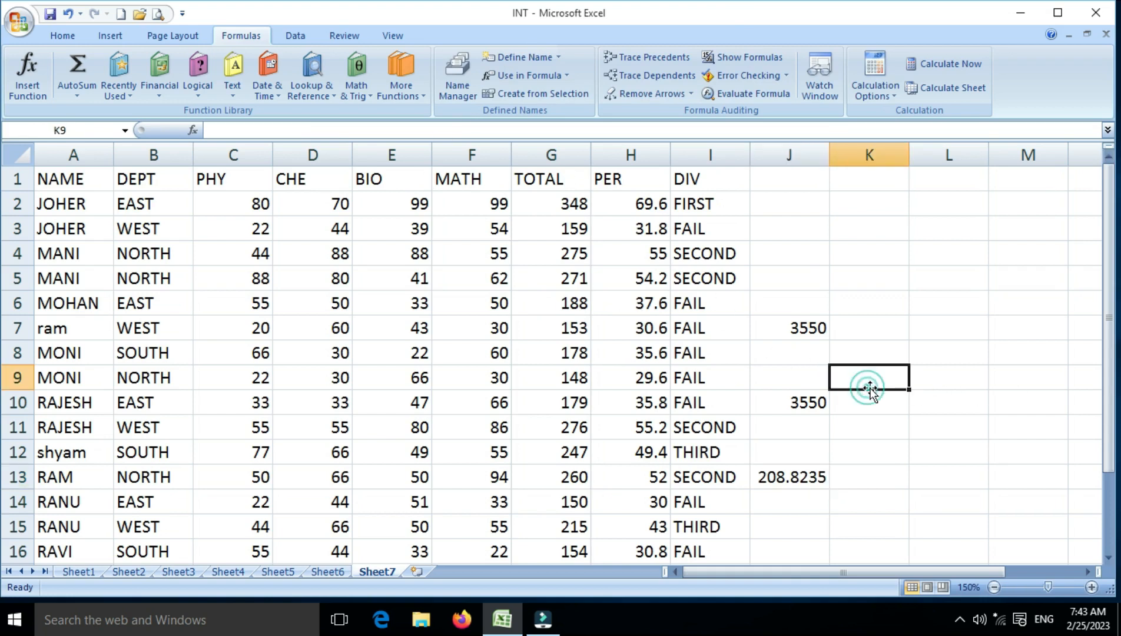
text(=MA)
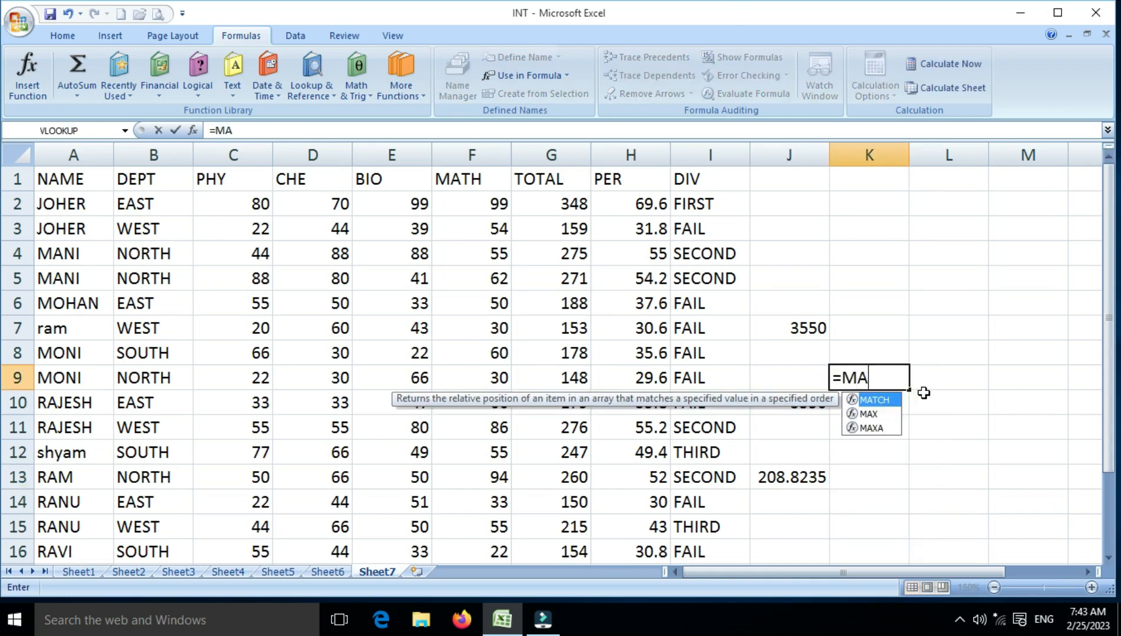
text(X()
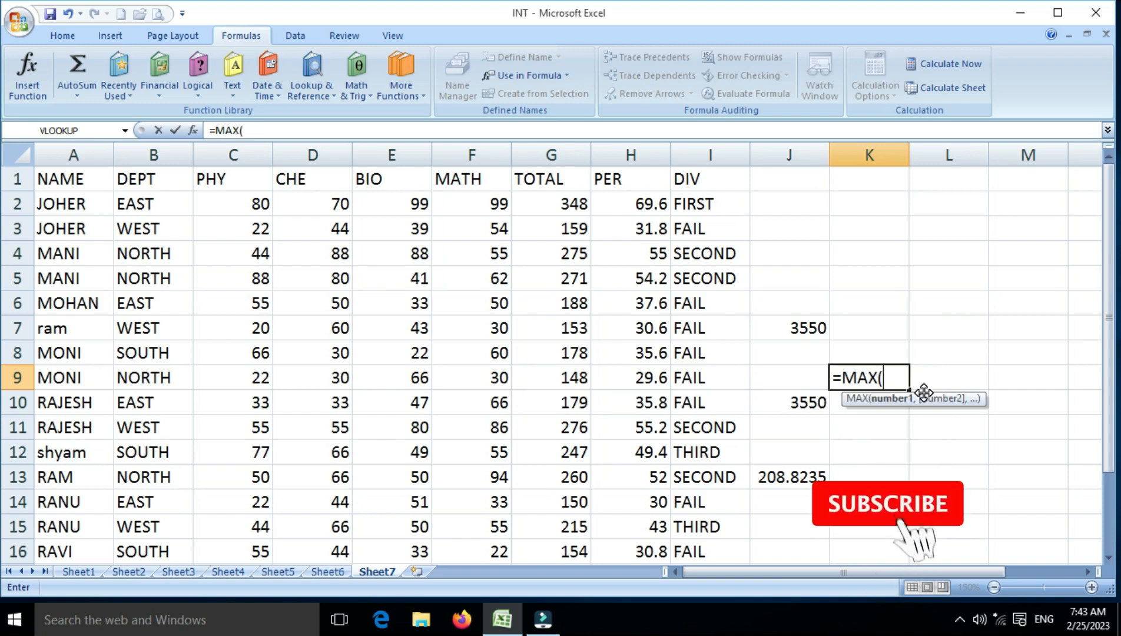
click(567, 75)
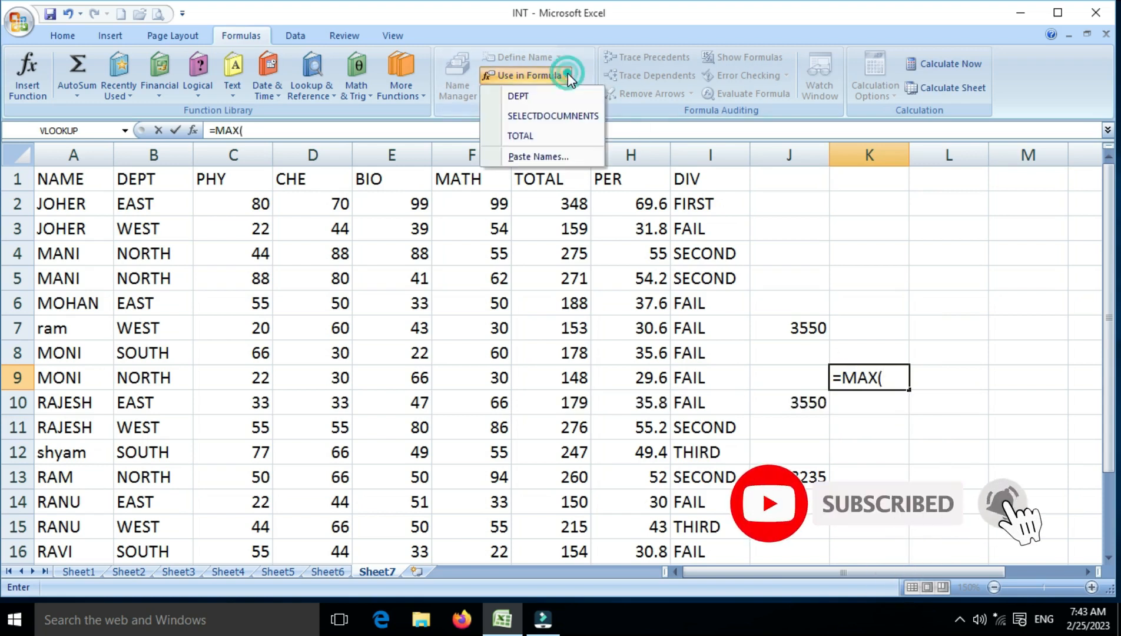
click(554, 136)
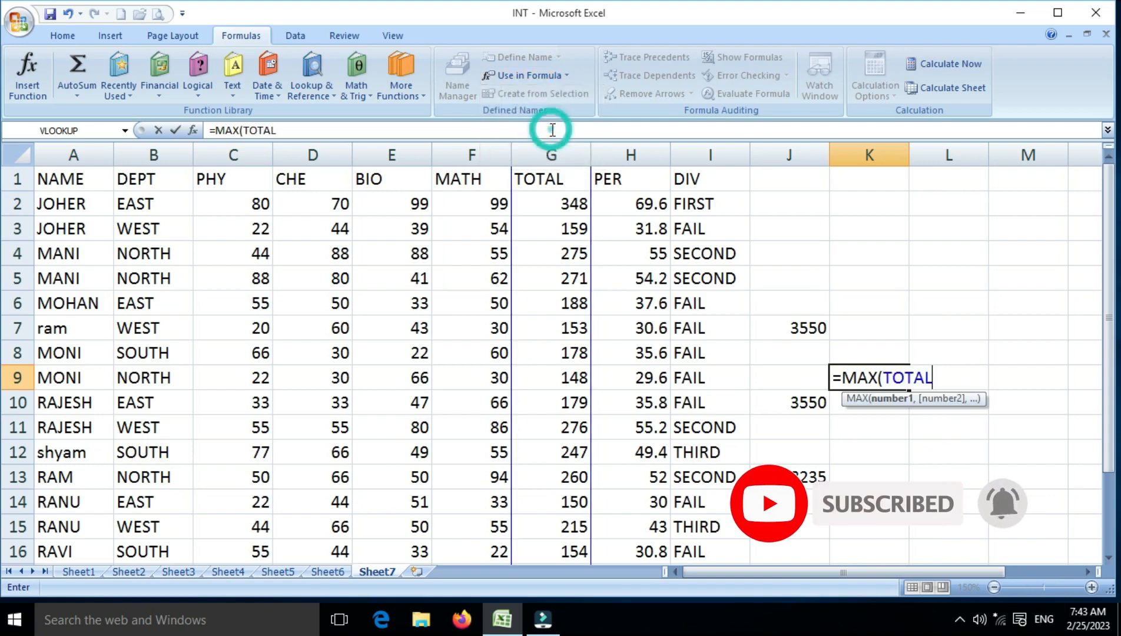
text())
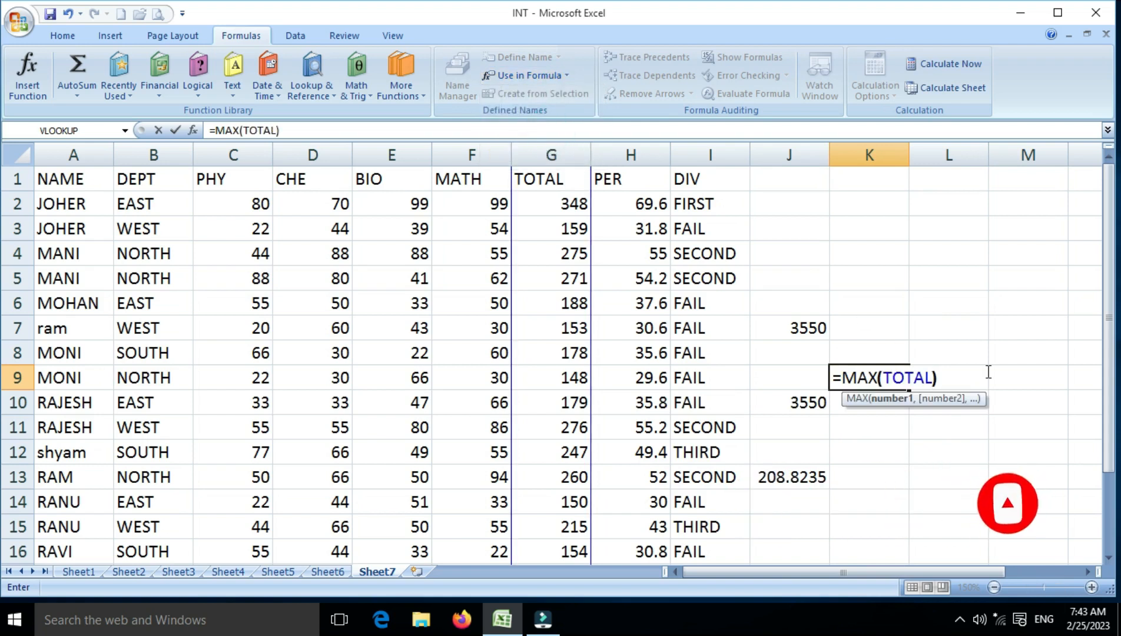
key(Return)
key(Up)
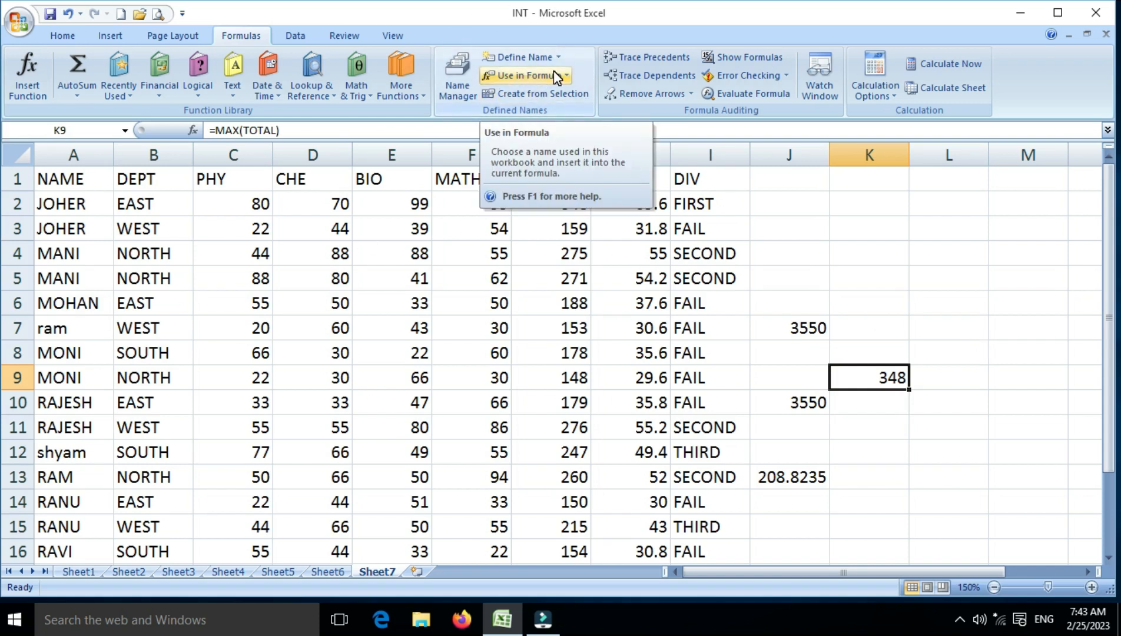
click(426, 294)
scroll(428, 292, down, 5)
scroll(428, 292, up, 5)
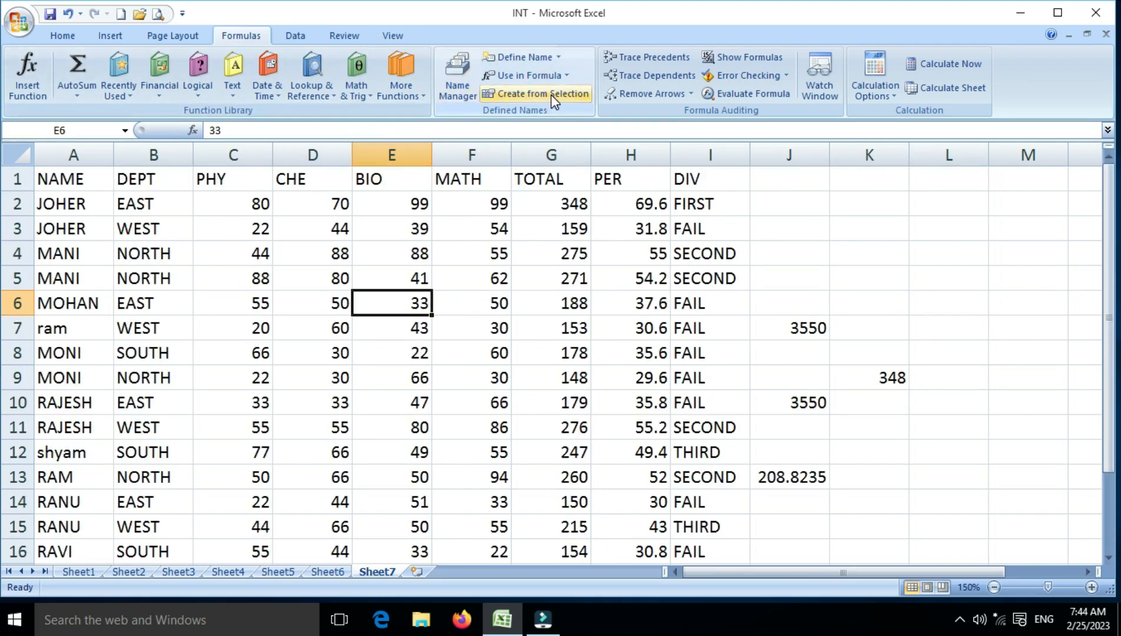
click(558, 59)
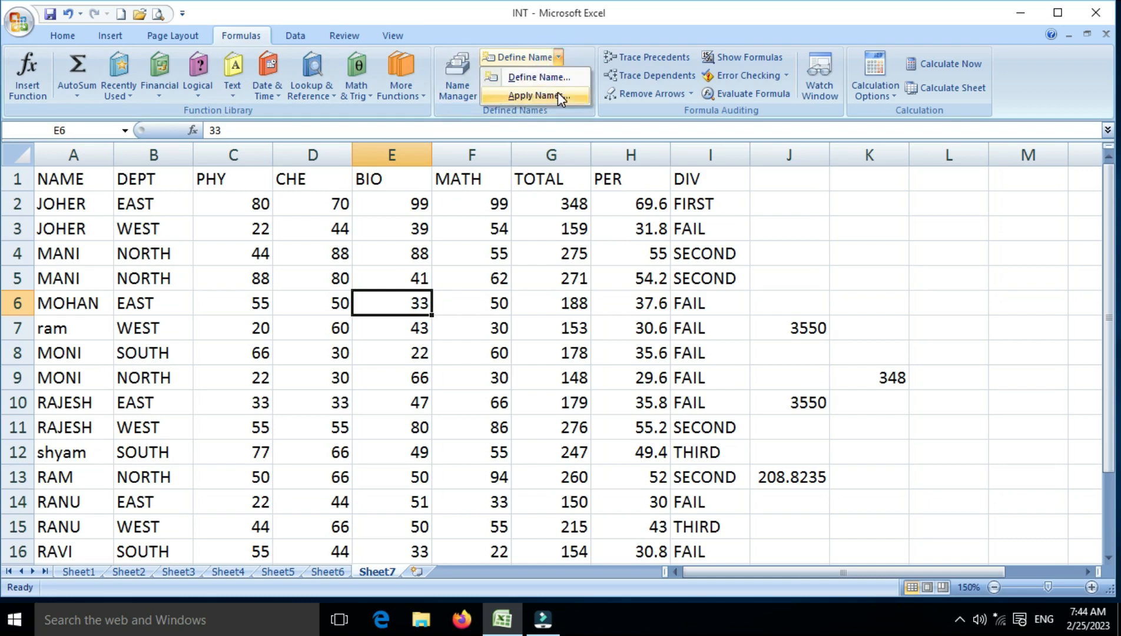
click(470, 235)
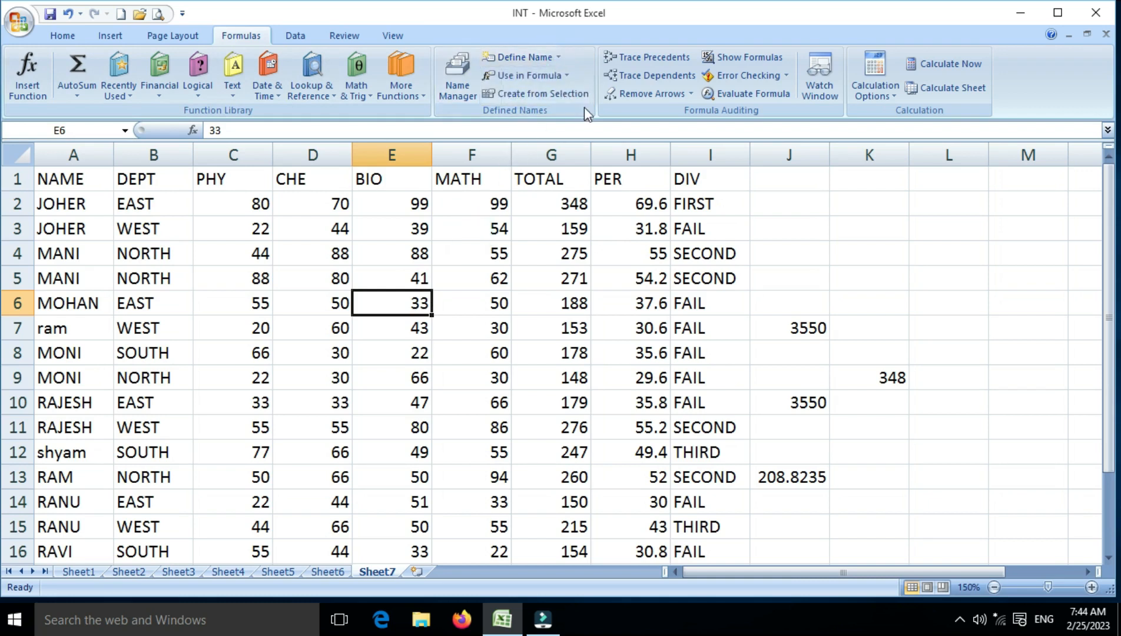
click(220, 236)
- Go to the named ranges DEPT and TOTAL in turn to check which cells they cover
click(124, 130)
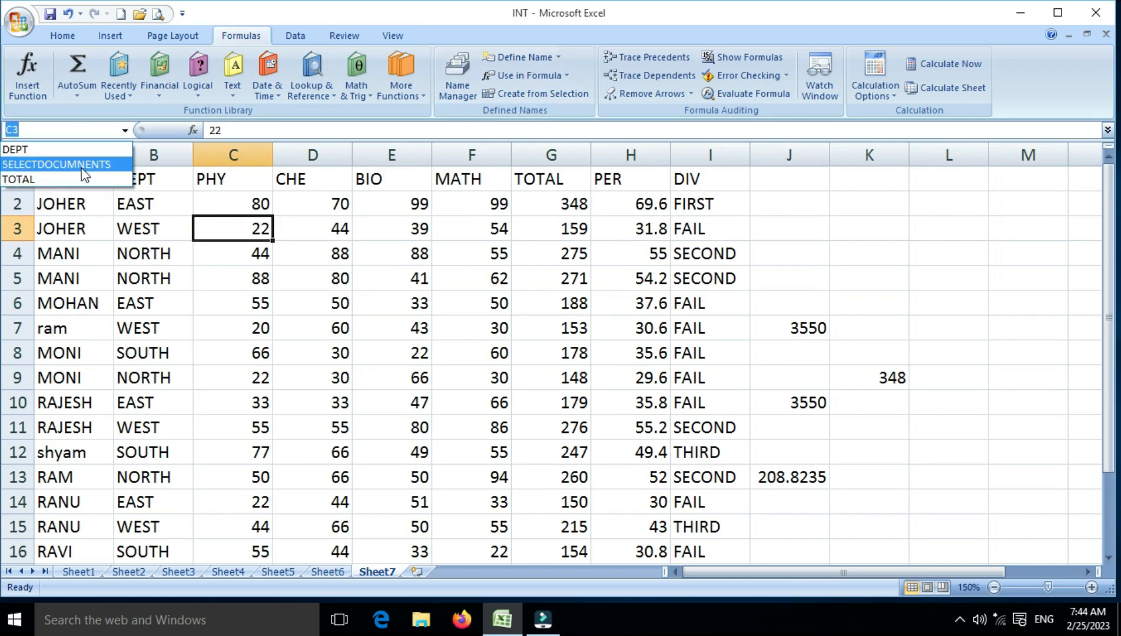
click(36, 150)
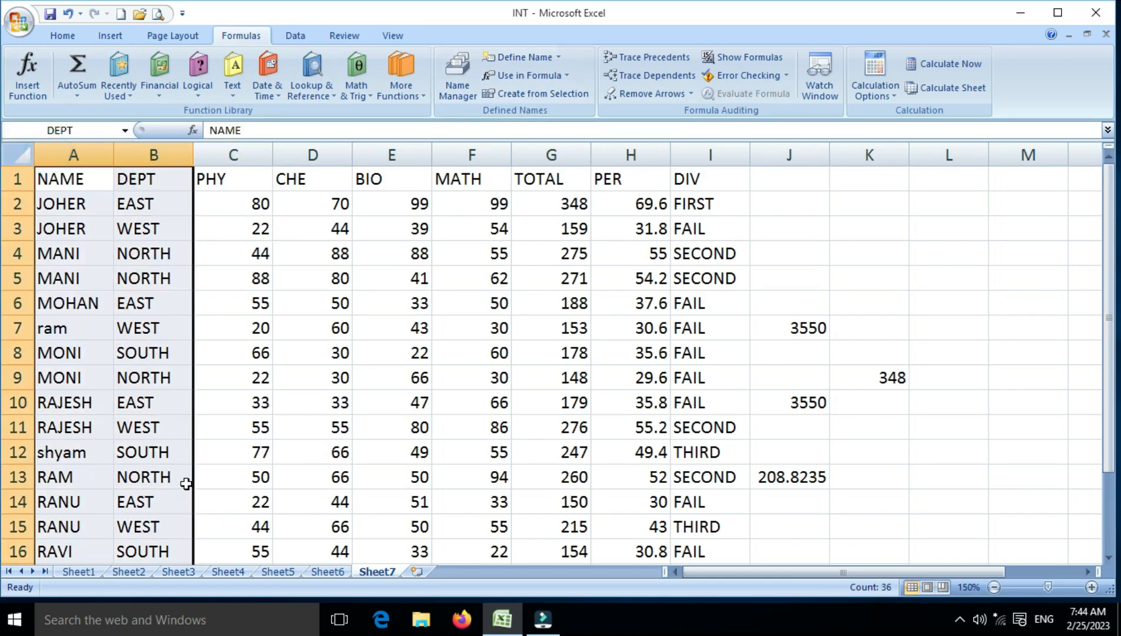
click(188, 328)
click(124, 130)
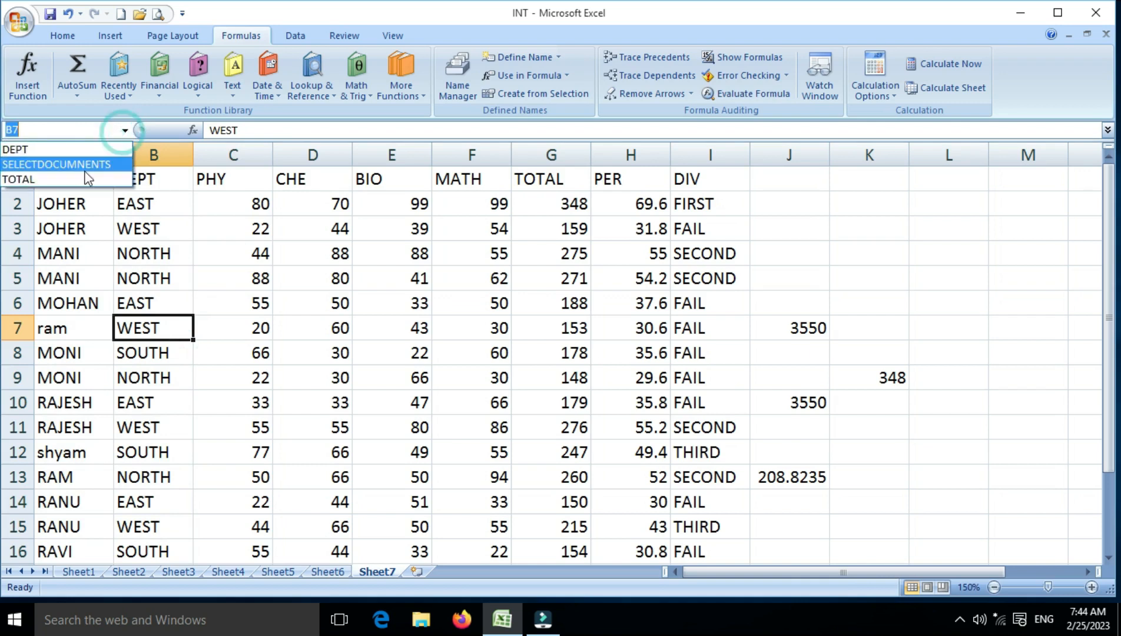
click(47, 179)
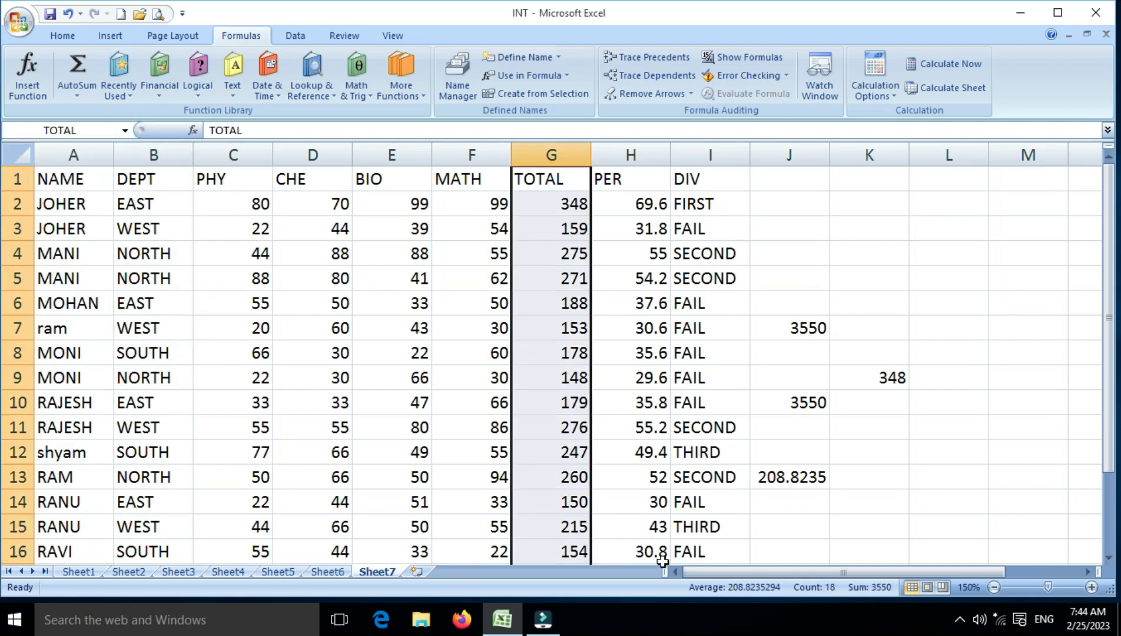
- Create names from only the top row of the SELECTDOCUMNENTS range, replacing the existing DEPT and TOTAL definitions
click(124, 130)
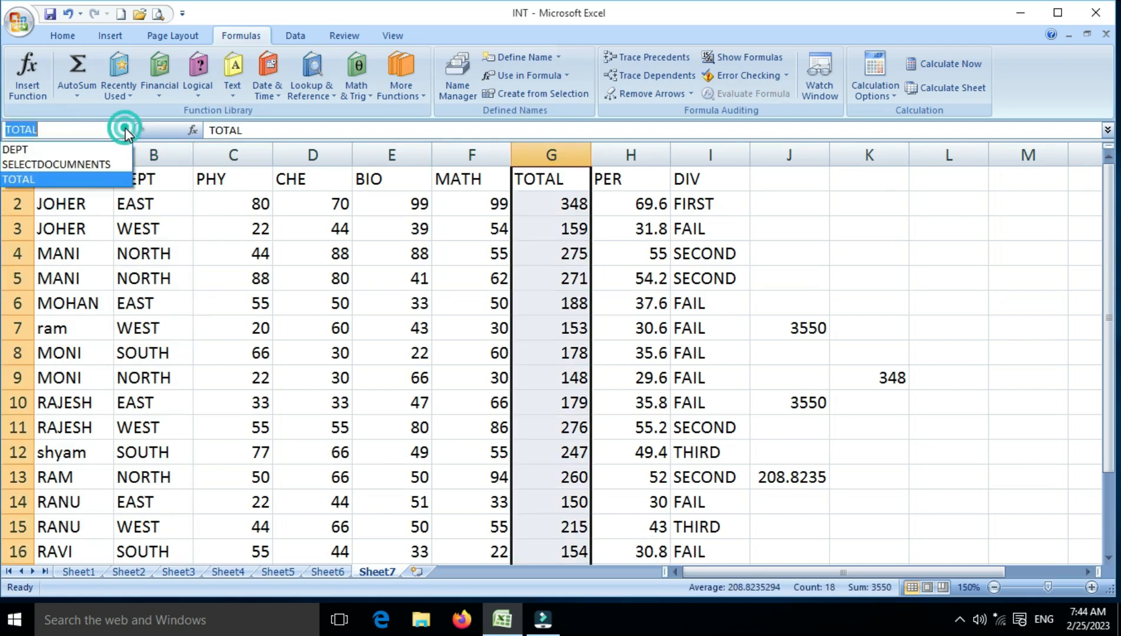
click(74, 165)
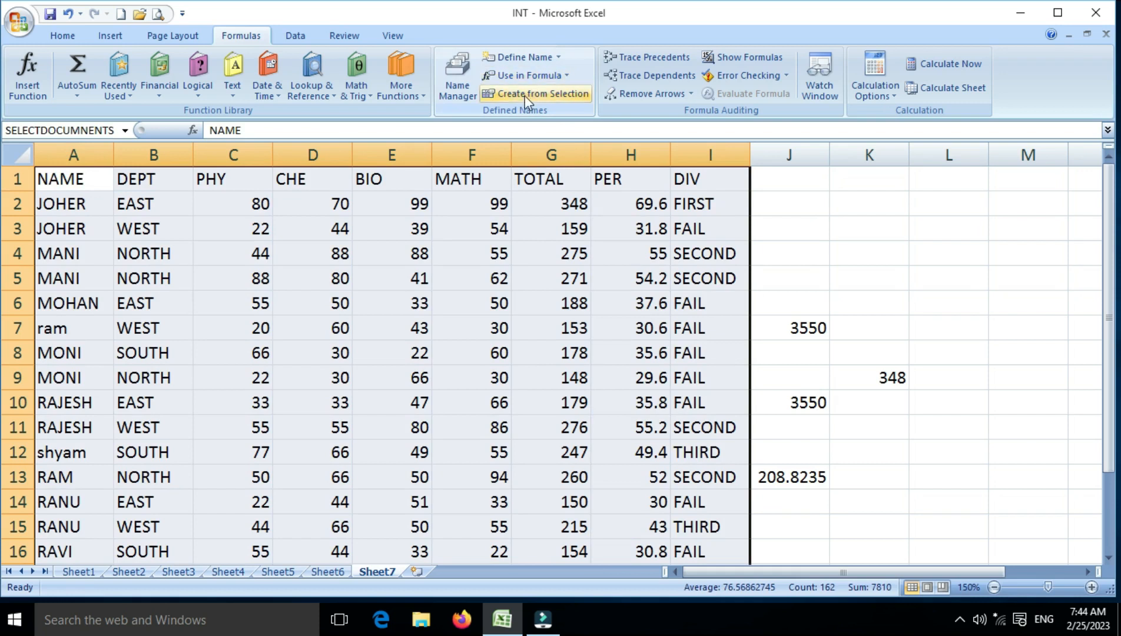
click(573, 93)
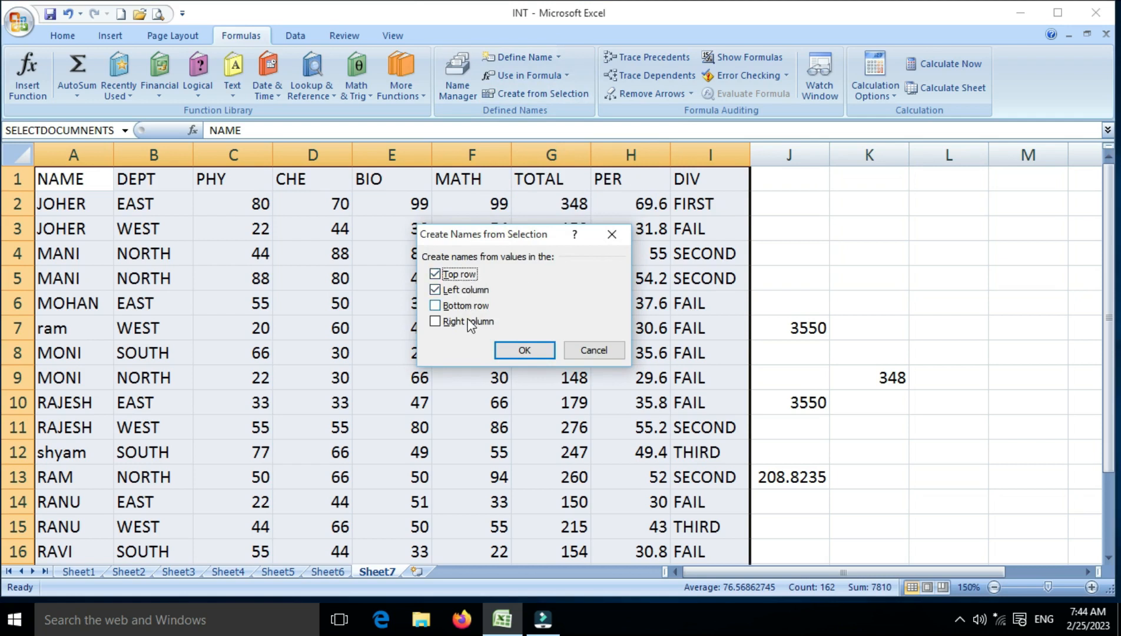
click(450, 293)
click(531, 351)
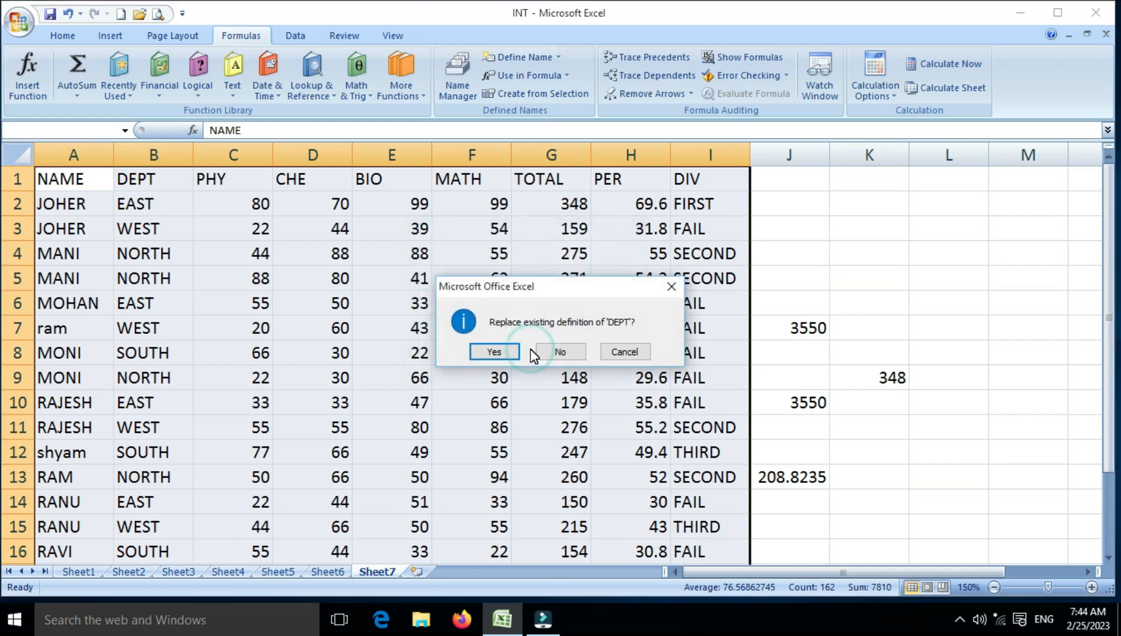
click(494, 351)
click(494, 352)
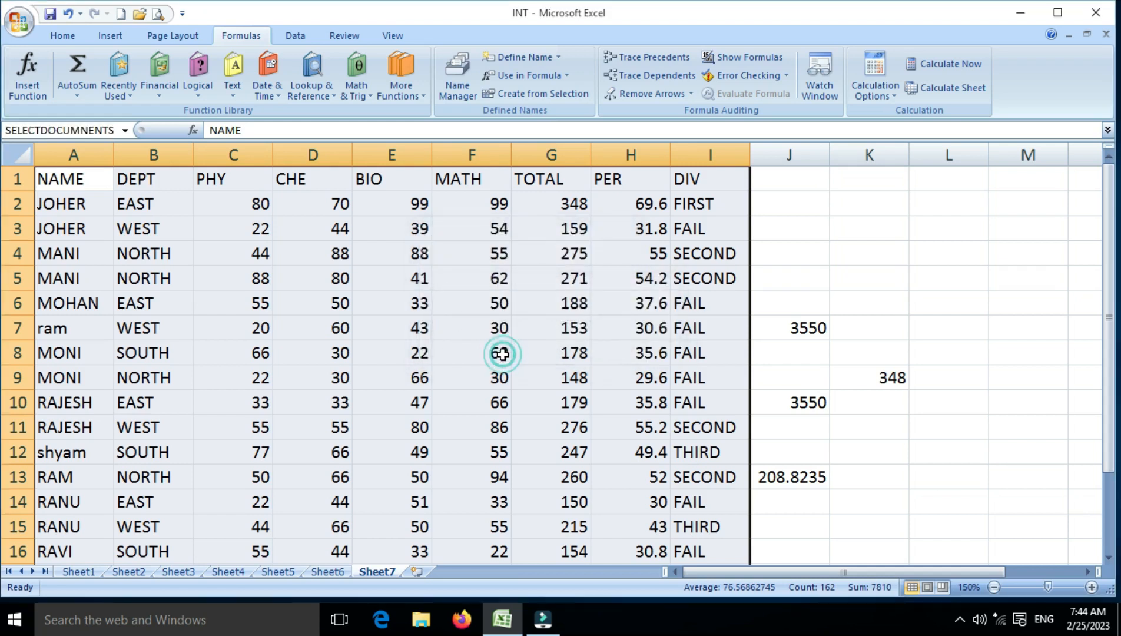
- Check the list of defined names and go to the range named DIV
click(379, 280)
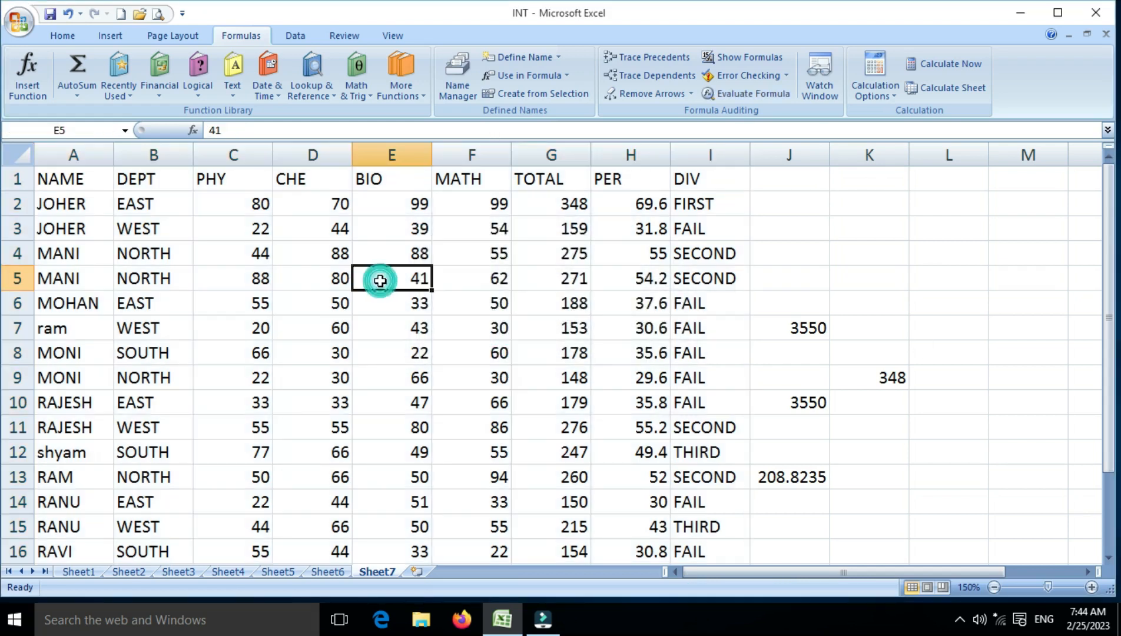
click(127, 133)
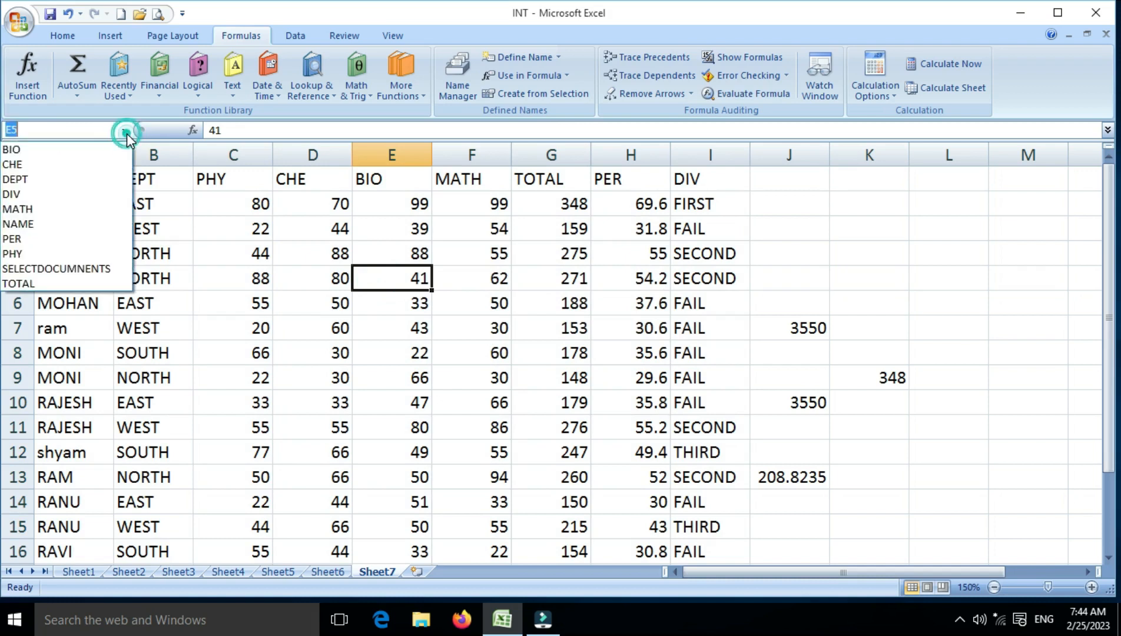
click(101, 292)
scroll(100, 292, down, 3)
scroll(101, 292, up, 3)
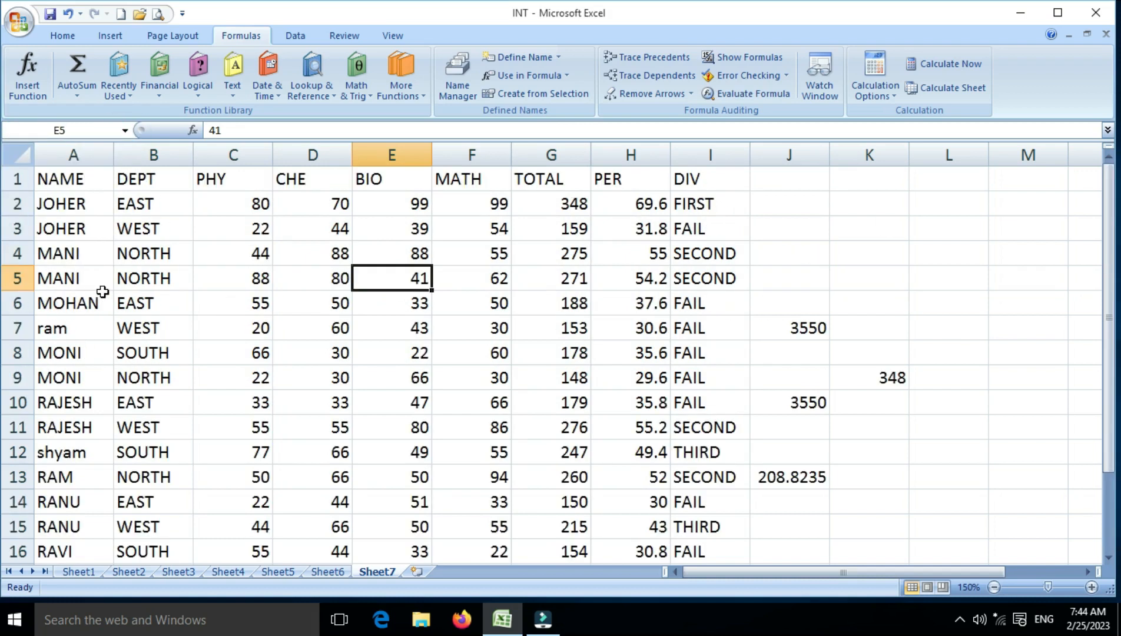
click(125, 129)
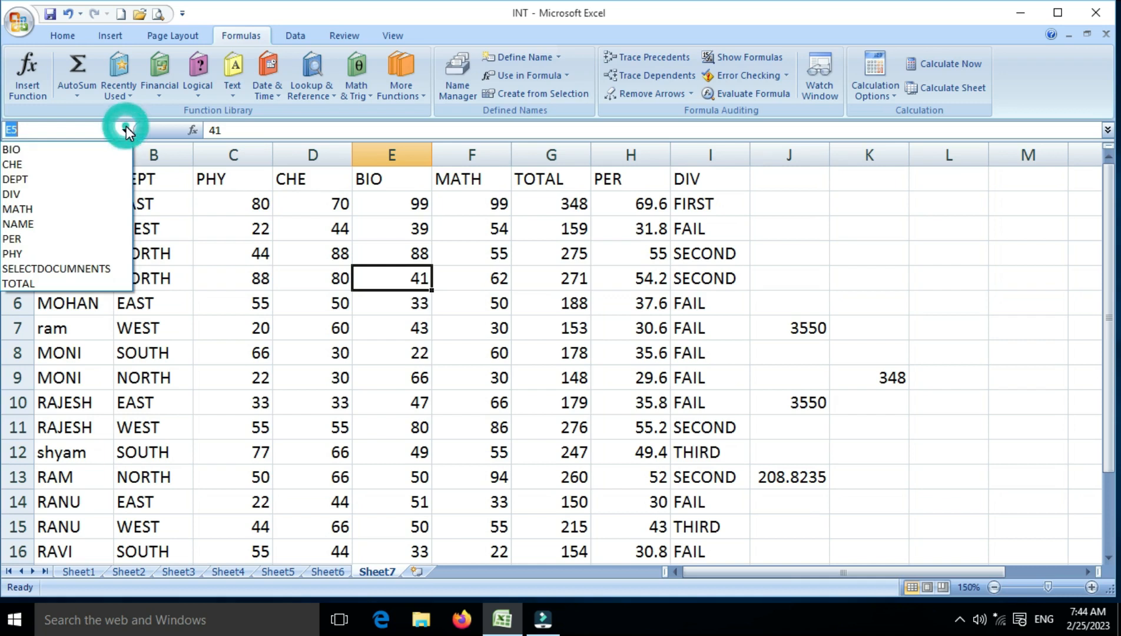
click(81, 194)
click(406, 270)
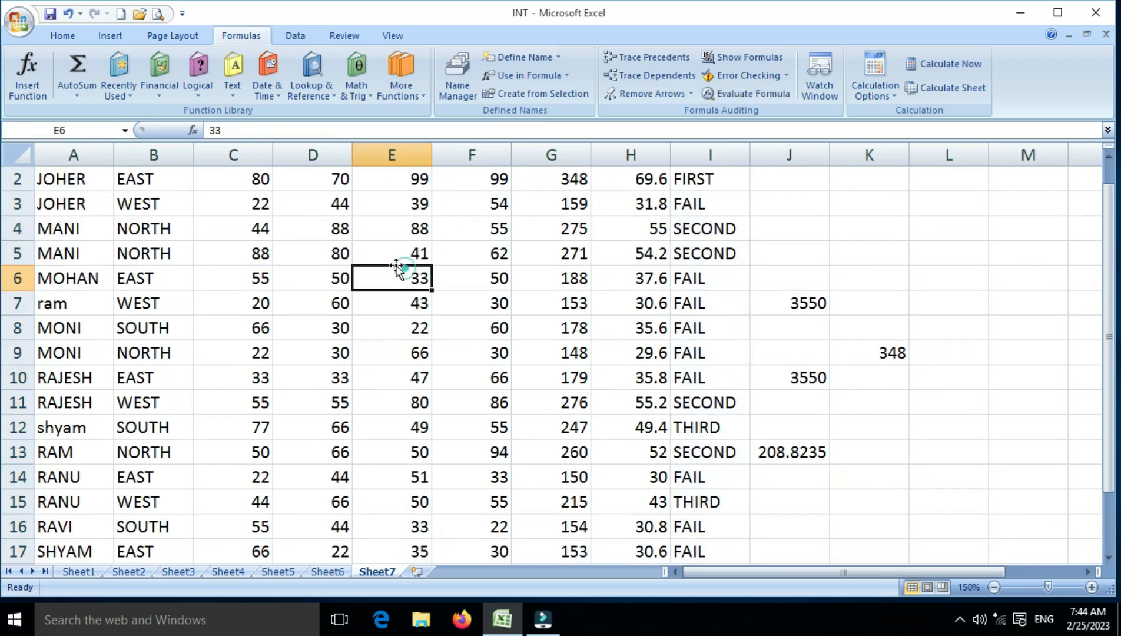
- Go to the named ranges PER and MATH in turn to check which cells they cover
click(124, 130)
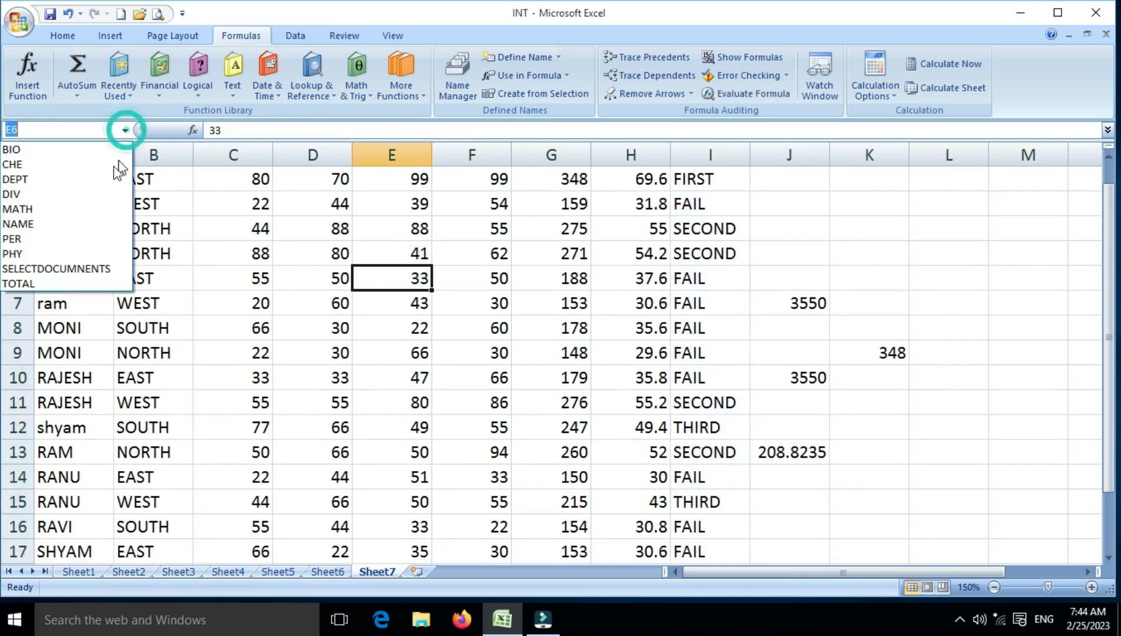
click(97, 239)
scroll(555, 293, up, 1)
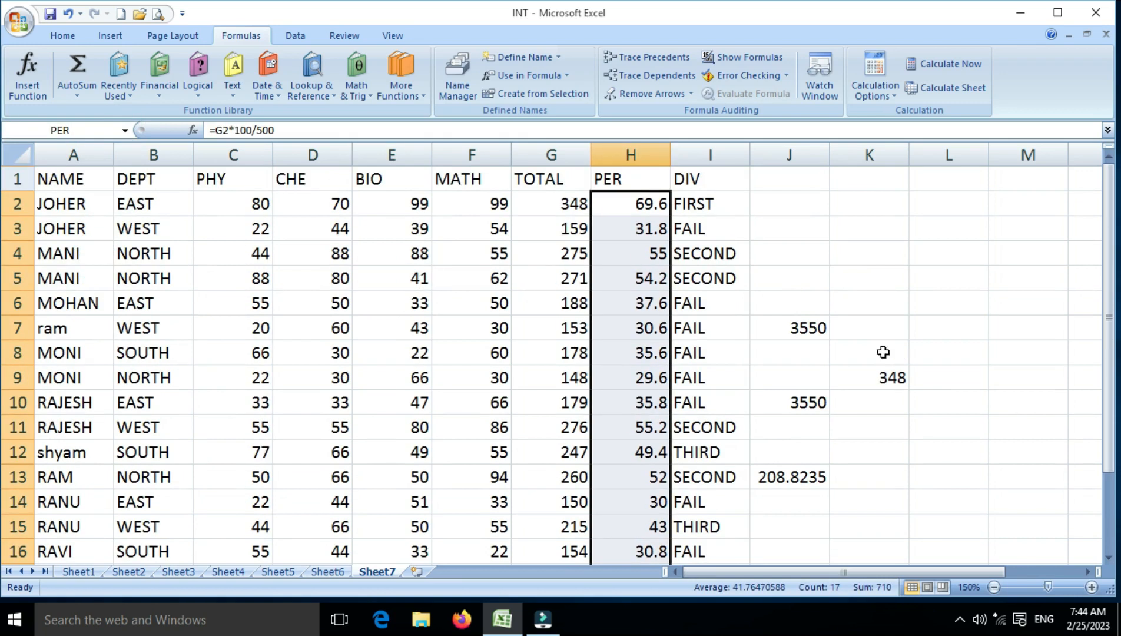
click(125, 129)
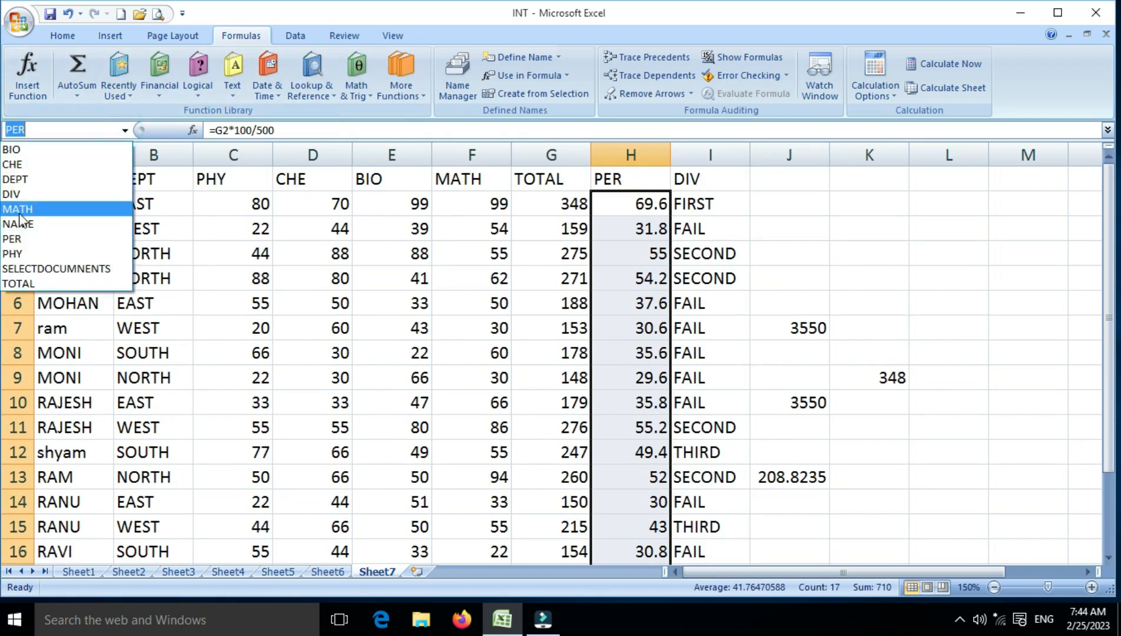
click(16, 210)
scroll(377, 312, up, 1)
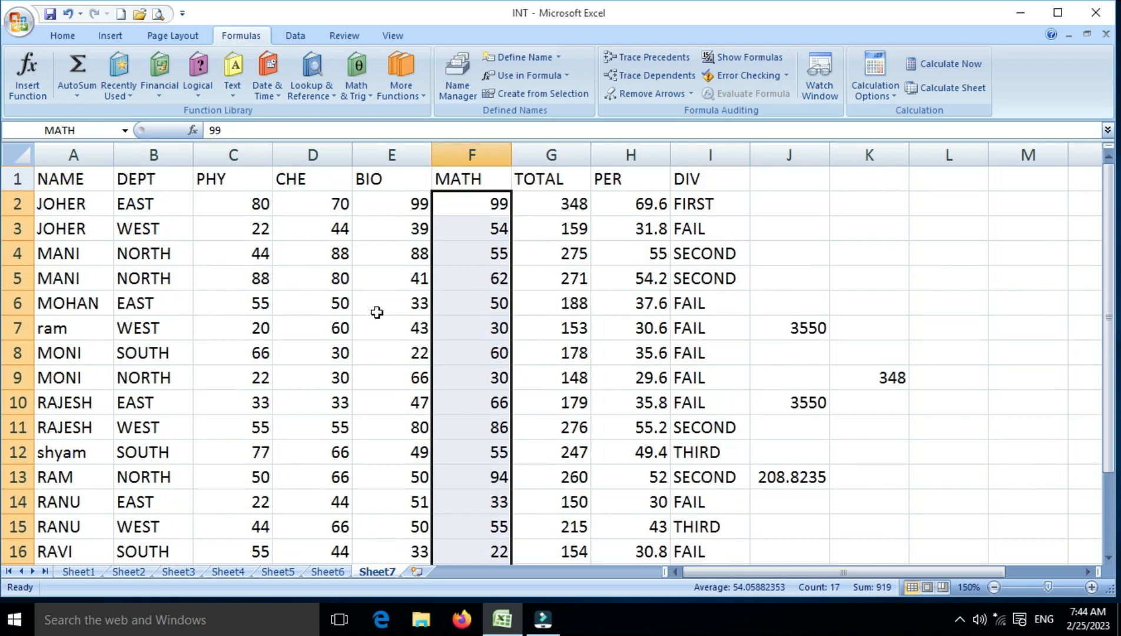
click(341, 302)
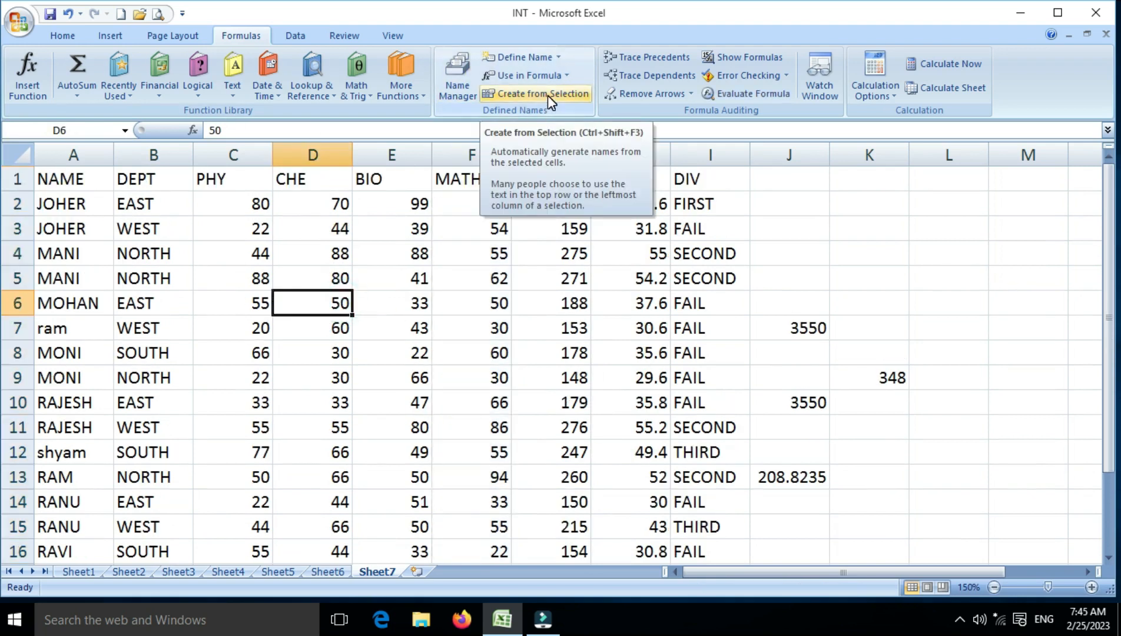
- Open the Name Manager and delete the name DEPT
click(468, 86)
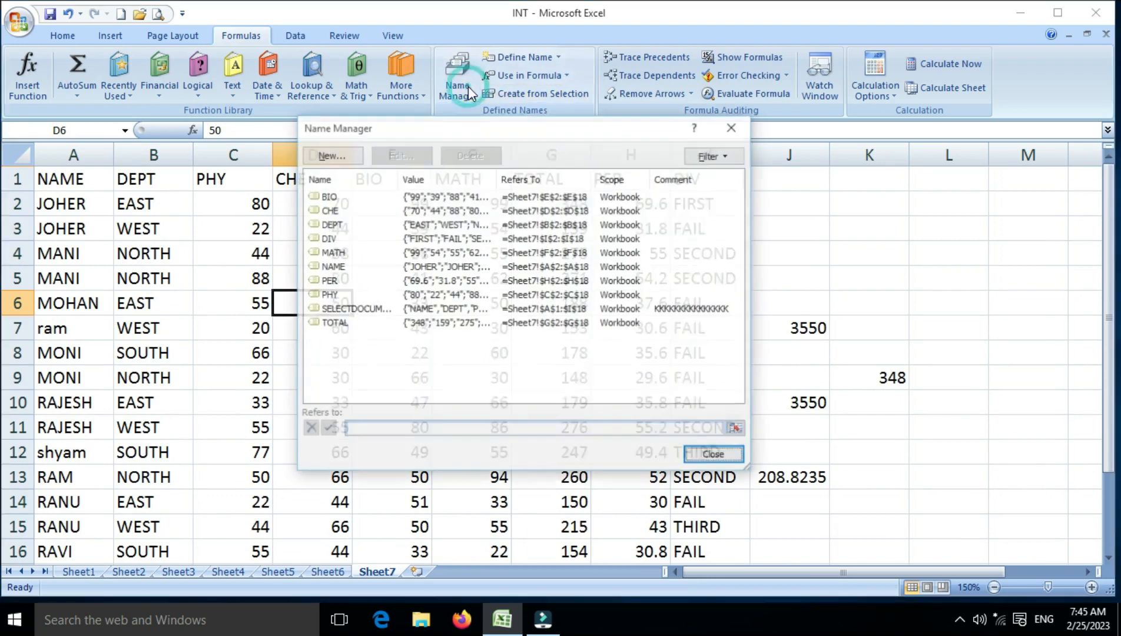
click(330, 197)
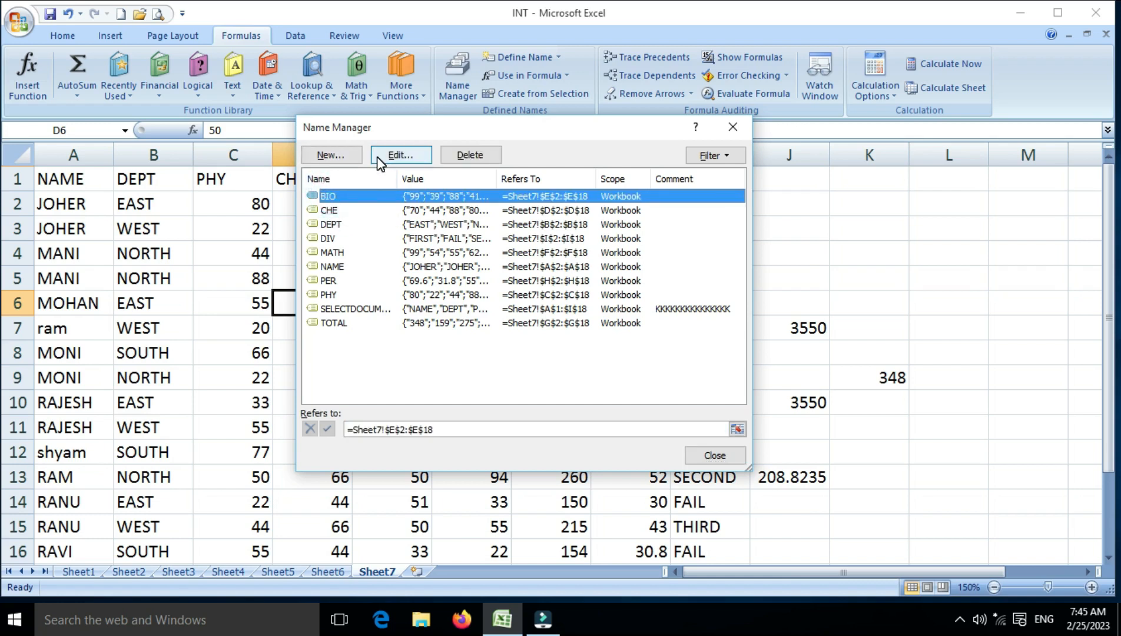
click(330, 251)
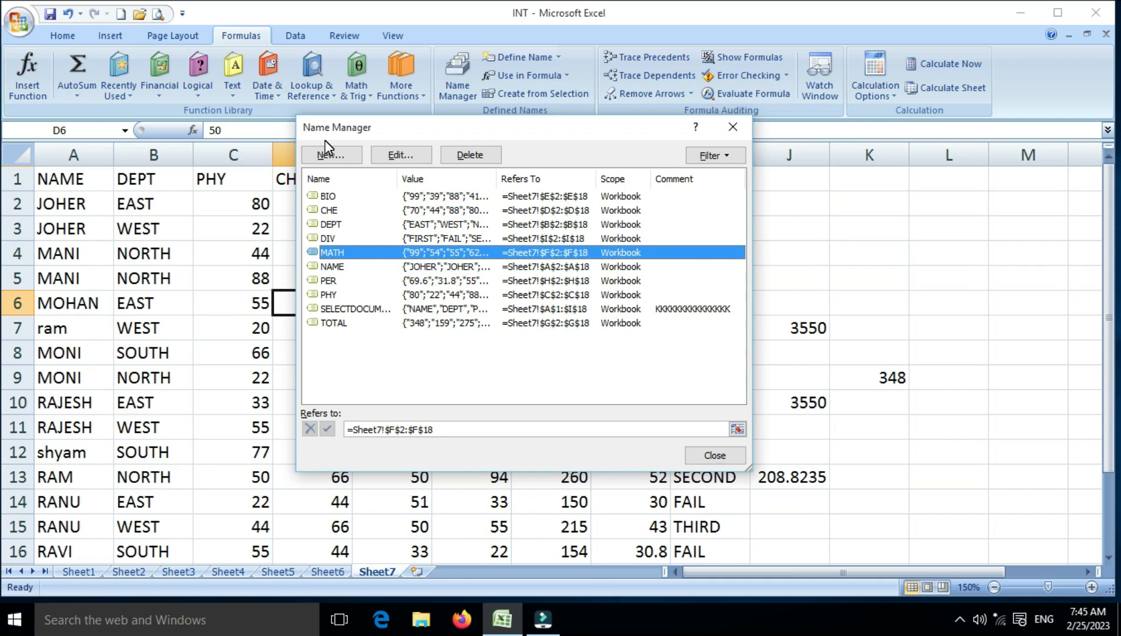
click(373, 310)
click(370, 323)
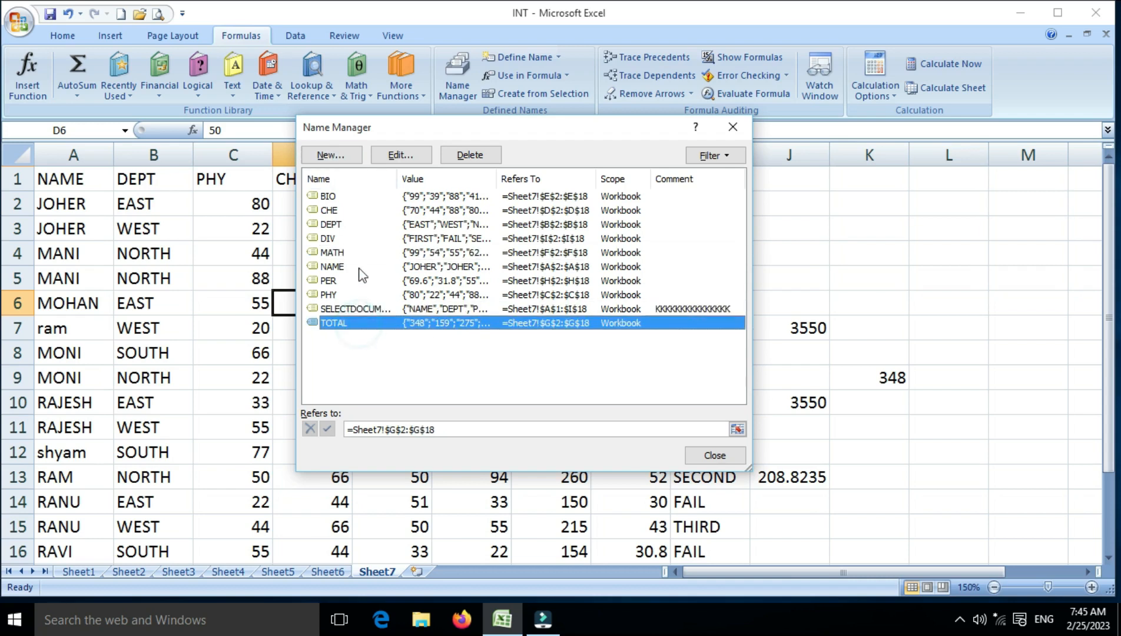
click(341, 224)
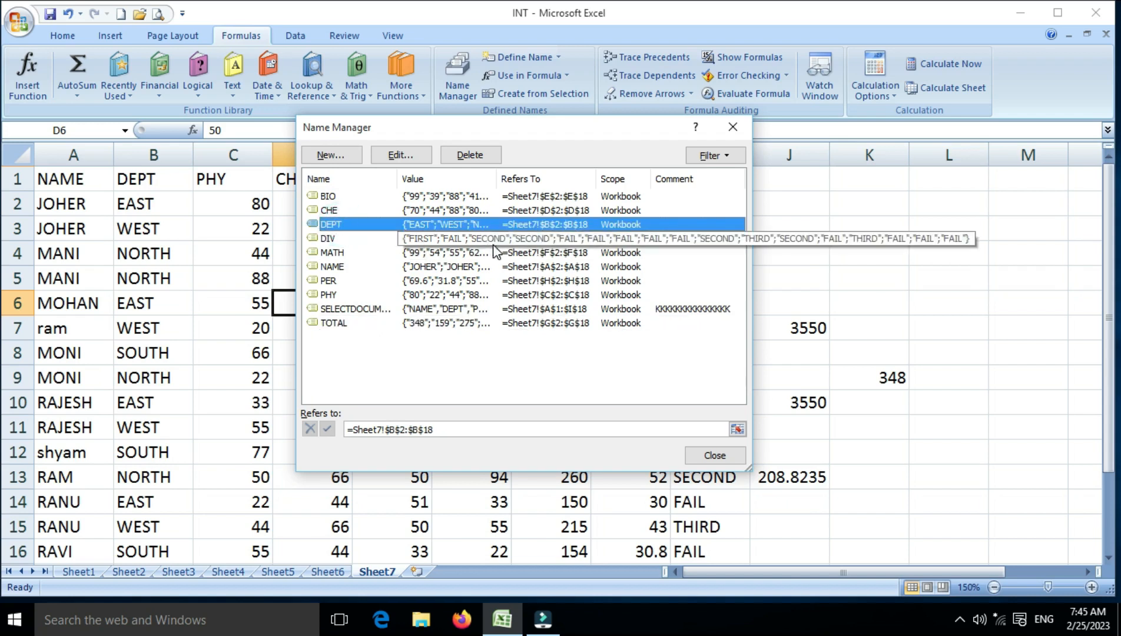
click(468, 156)
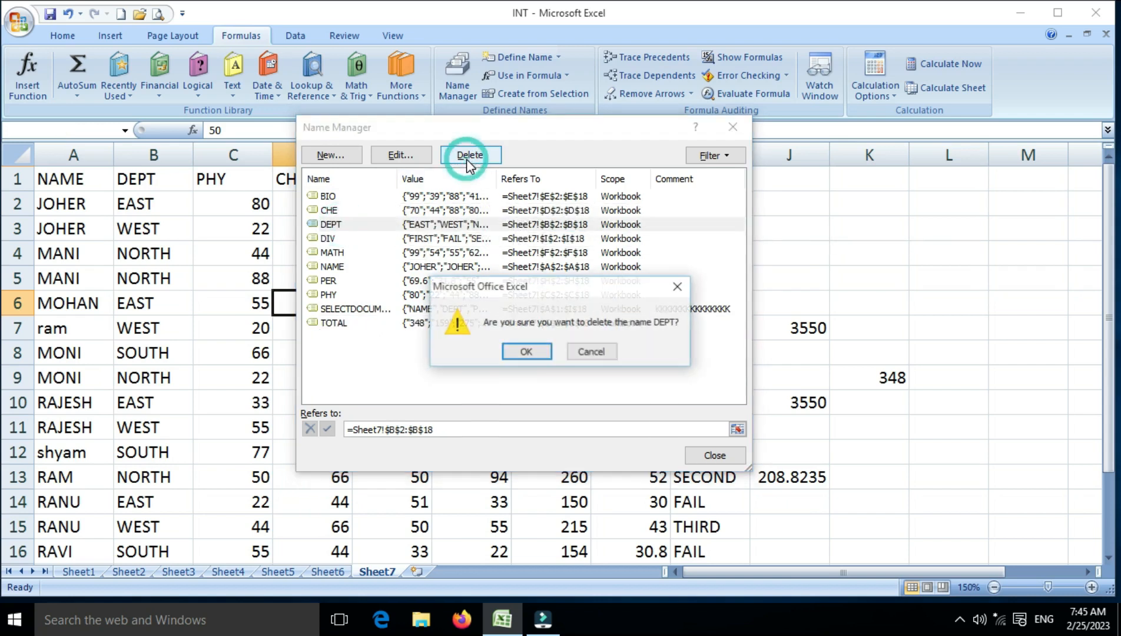
click(543, 350)
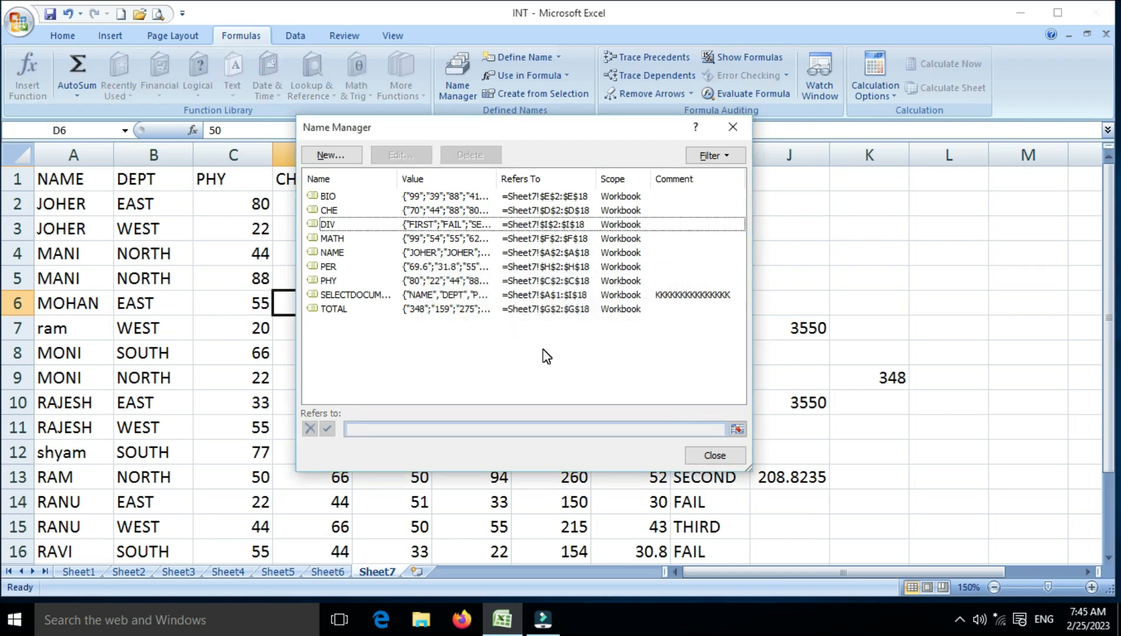
- Examine the editable properties of the name CHE and cancel the edit
click(352, 210)
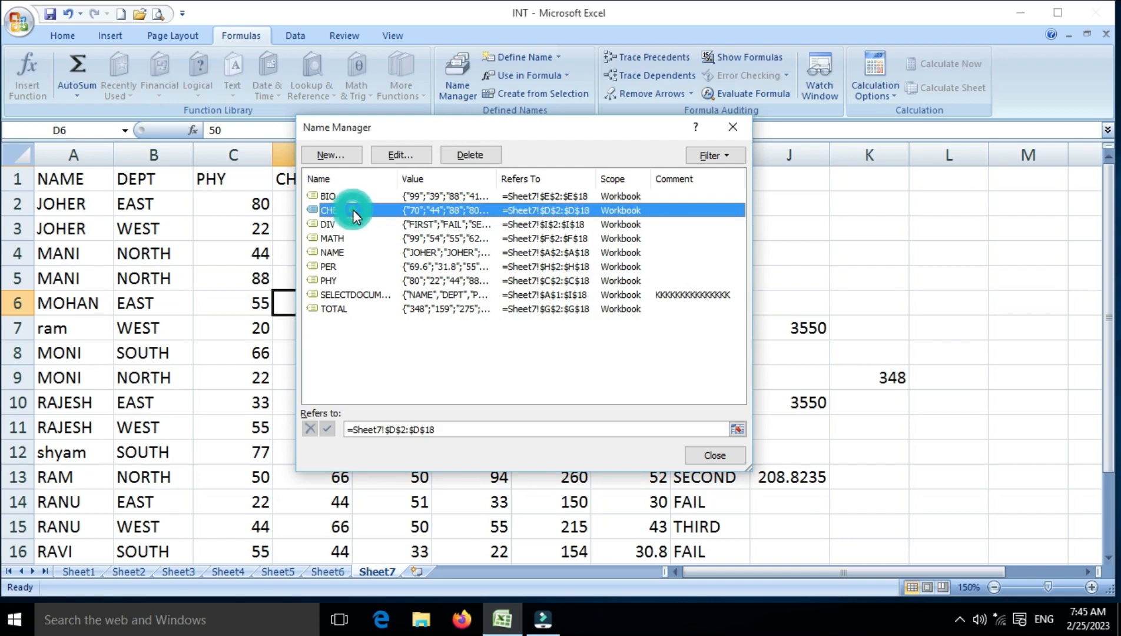
click(396, 154)
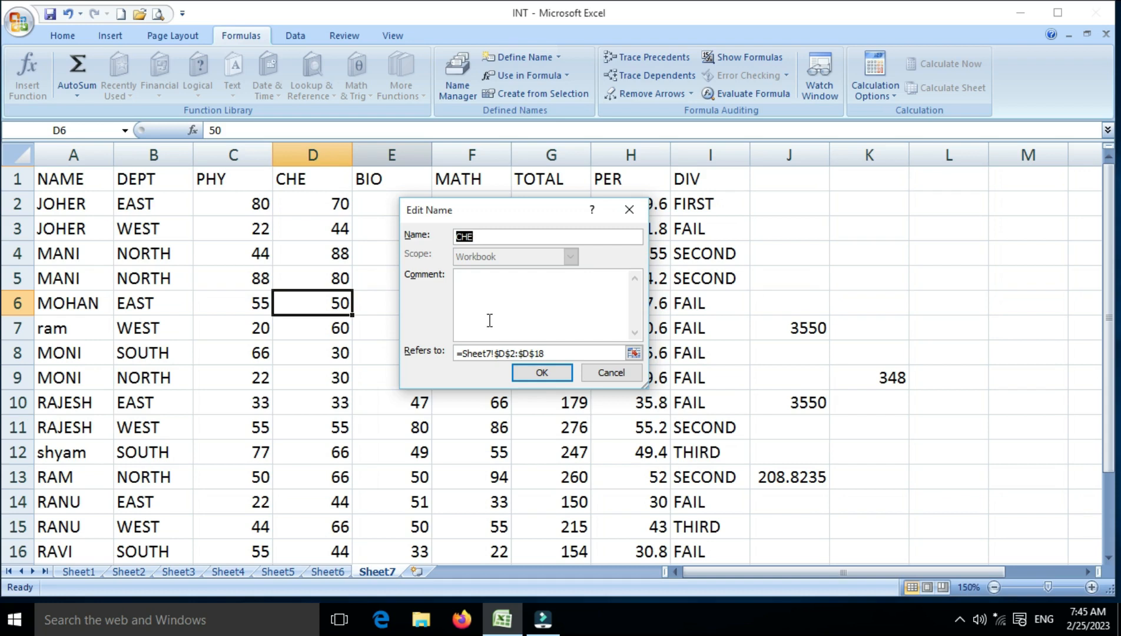
click(598, 380)
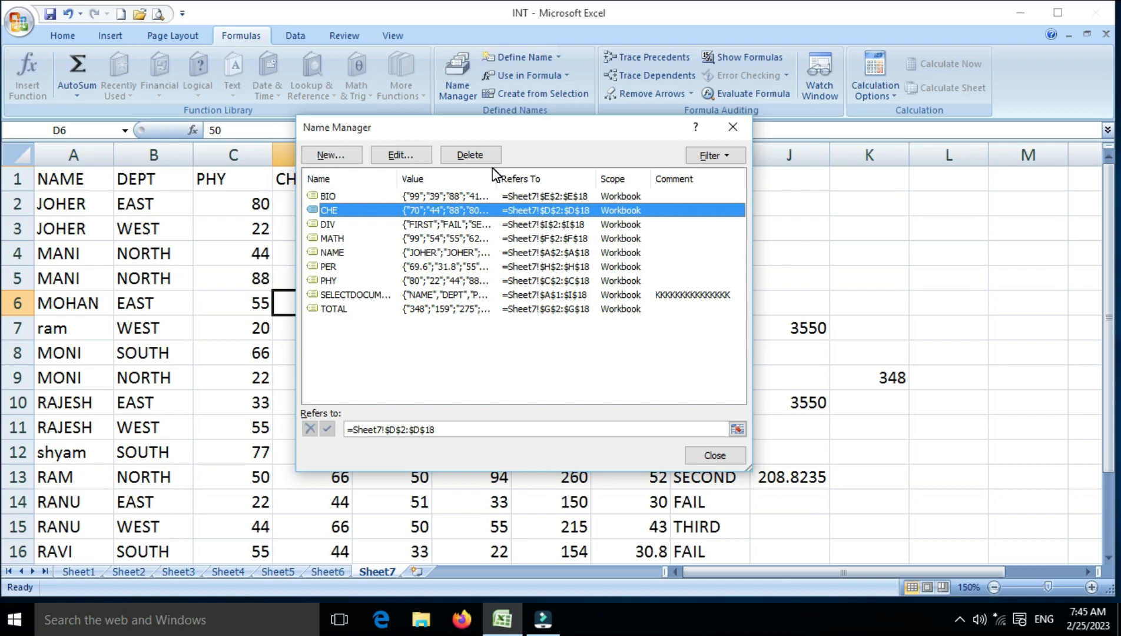
- Create a workbook-scoped name ASD that refers to Sheet7 cells C2:C18, and close the Name Manager
click(334, 155)
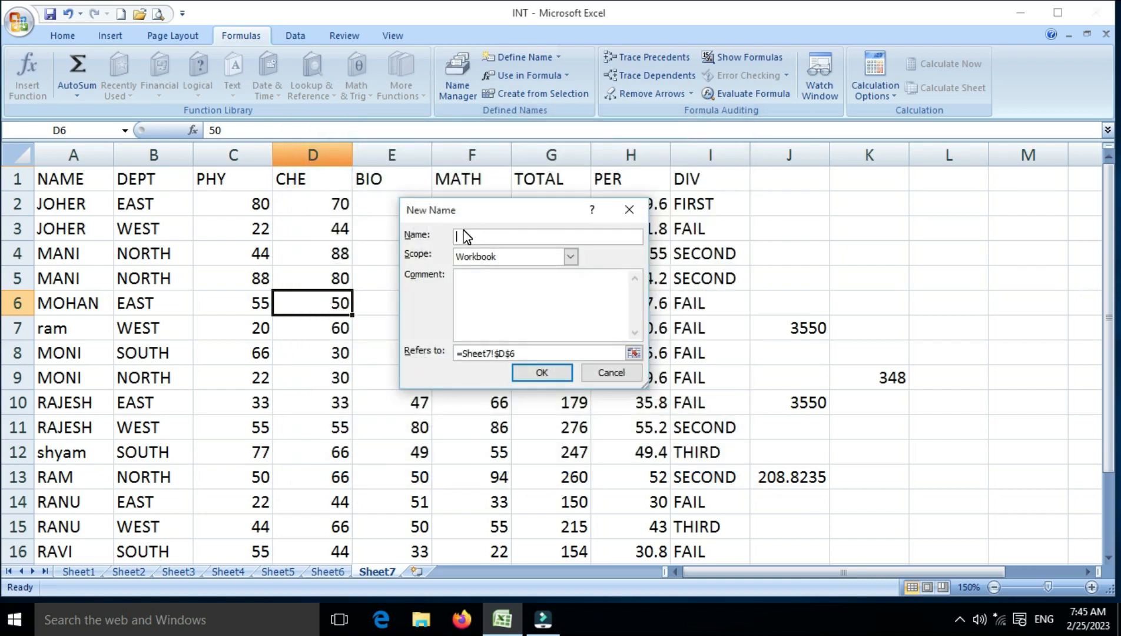
text(ASD)
click(523, 355)
key(BackSpace)
key(BackSpace)
key(BackSpace)
key(BackSpace)
key(BackSpace)
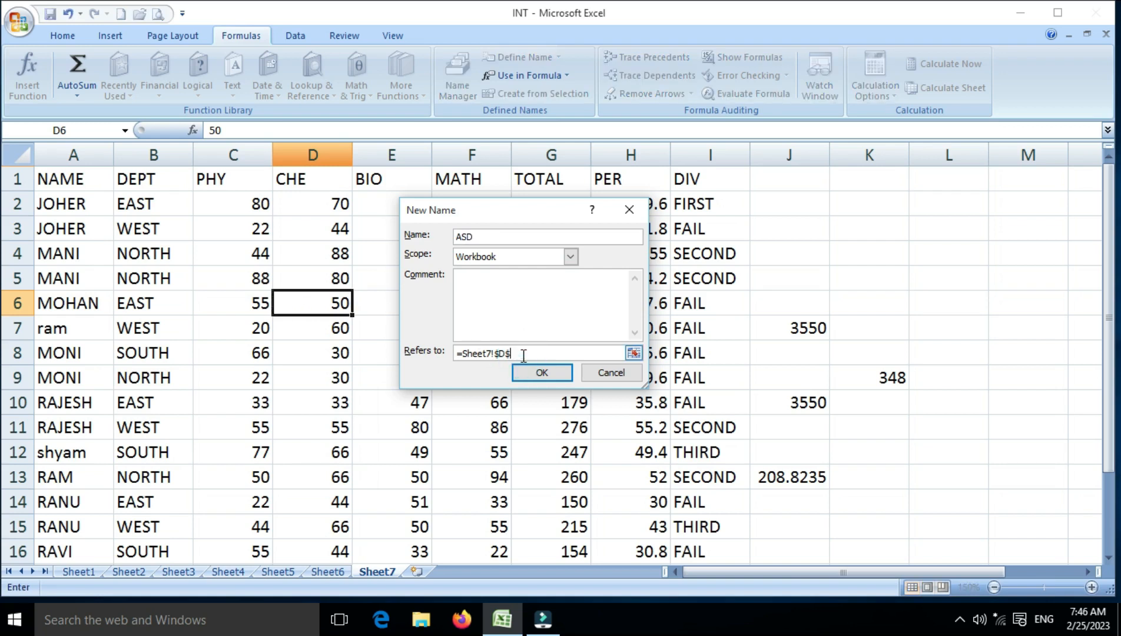
key(BackSpace)
key(BackSpace)
key(BackSpace)
key(BackSpace)
key(BackSpace)
key(BackSpace)
key(BackSpace)
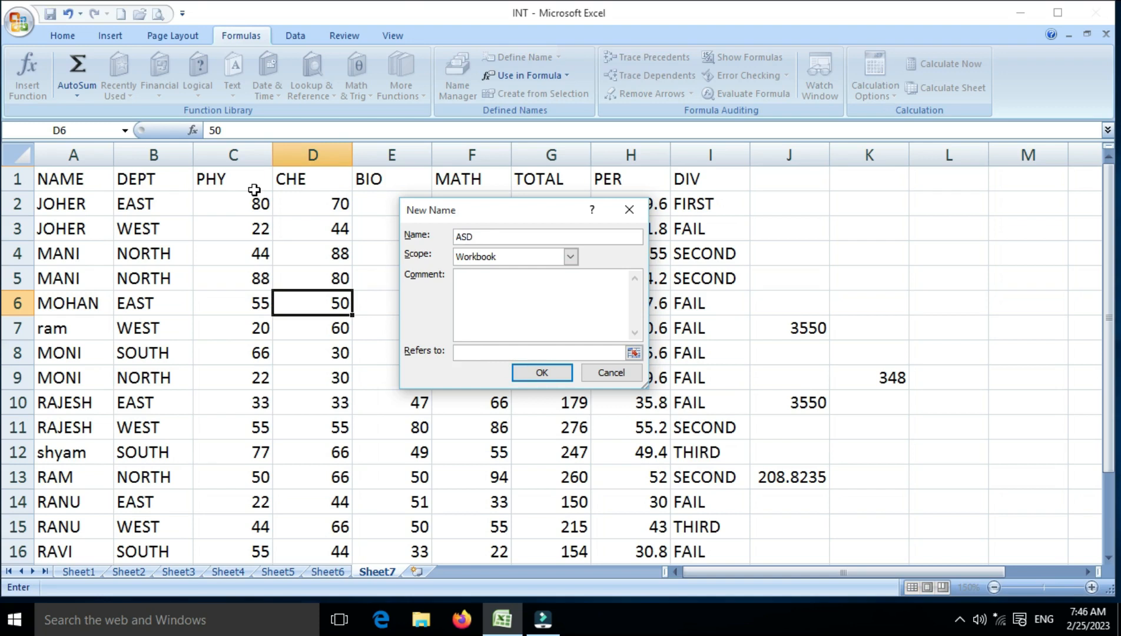
drag(262, 206, 263, 530)
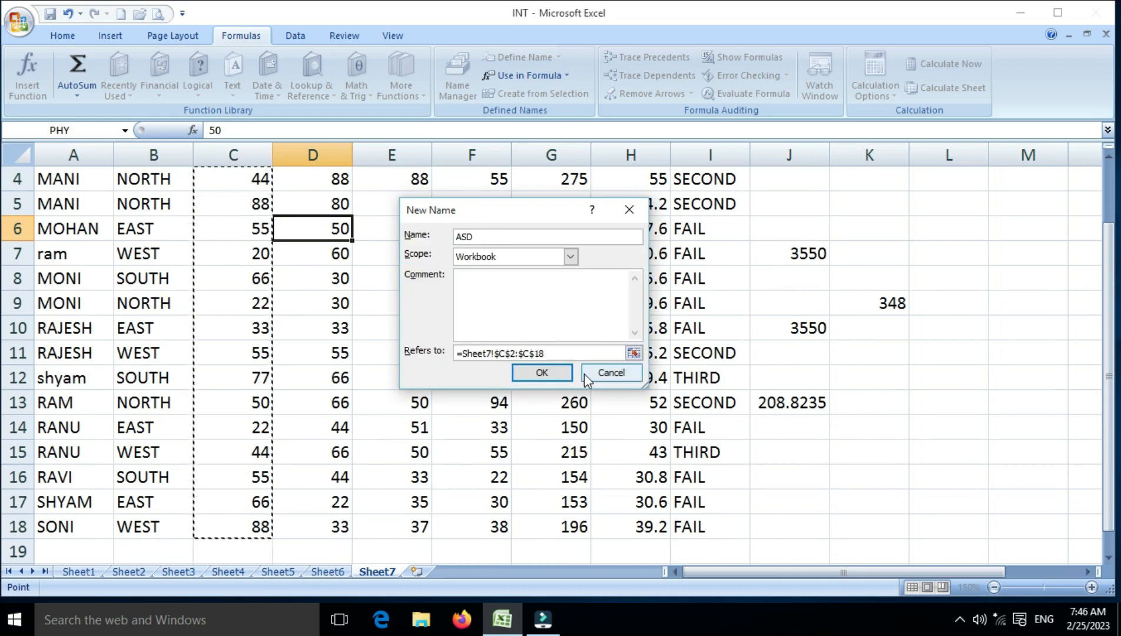
click(561, 371)
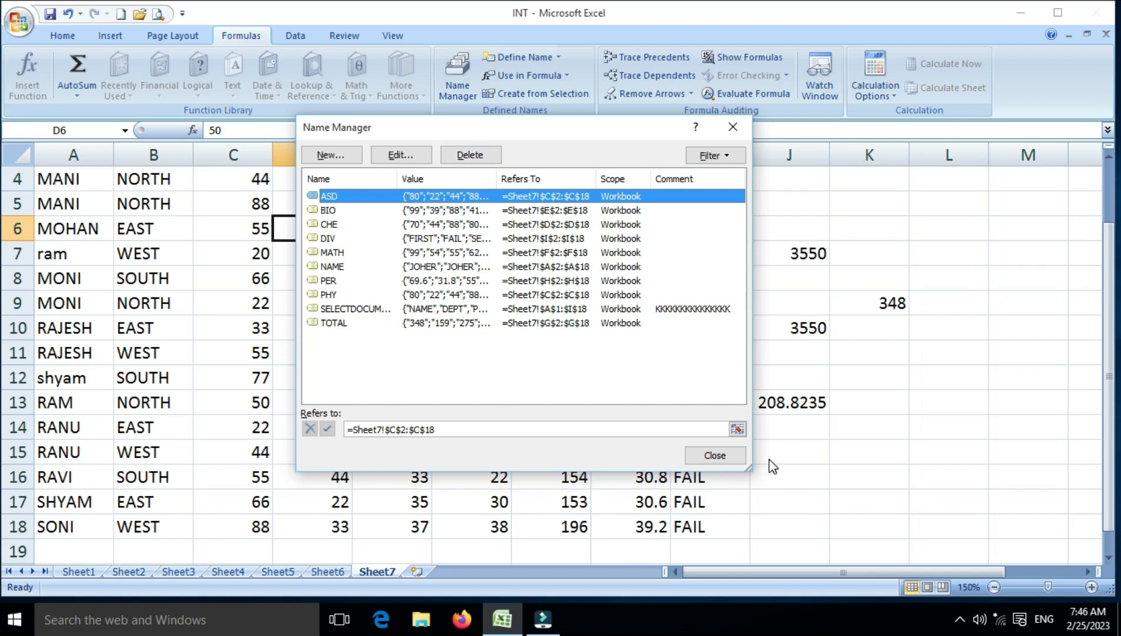
click(709, 456)
click(411, 302)
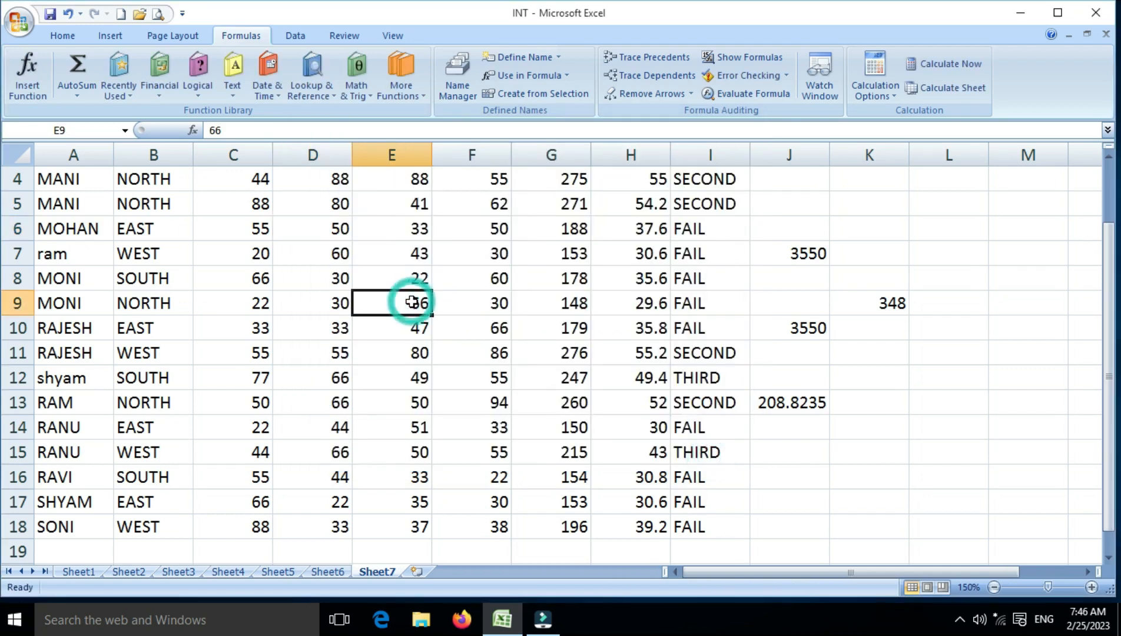
click(555, 57)
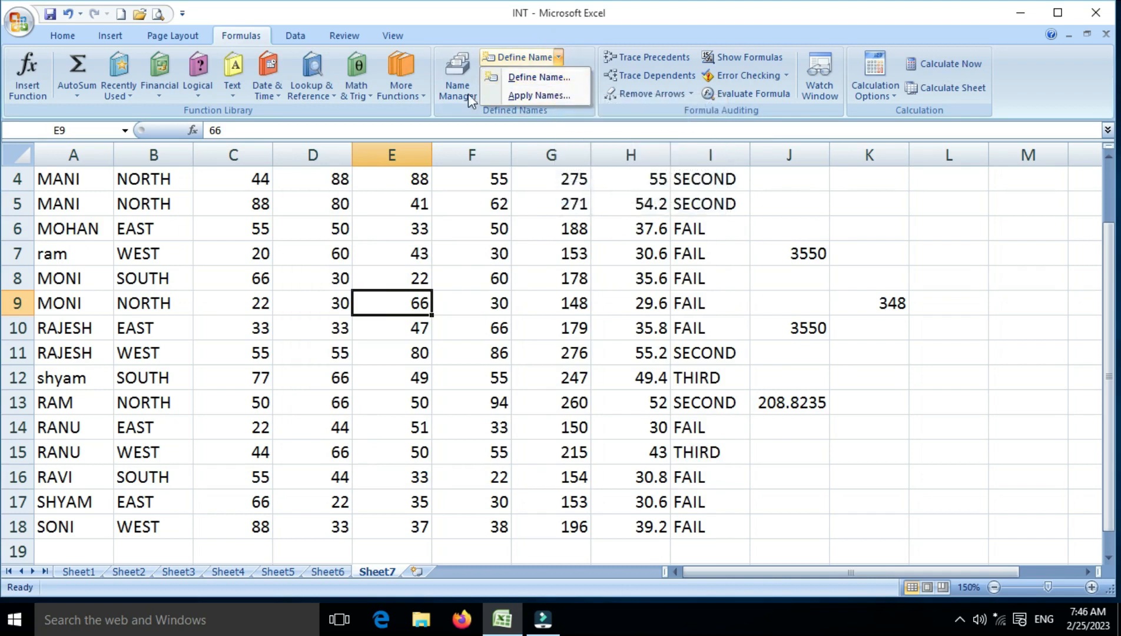
click(482, 261)
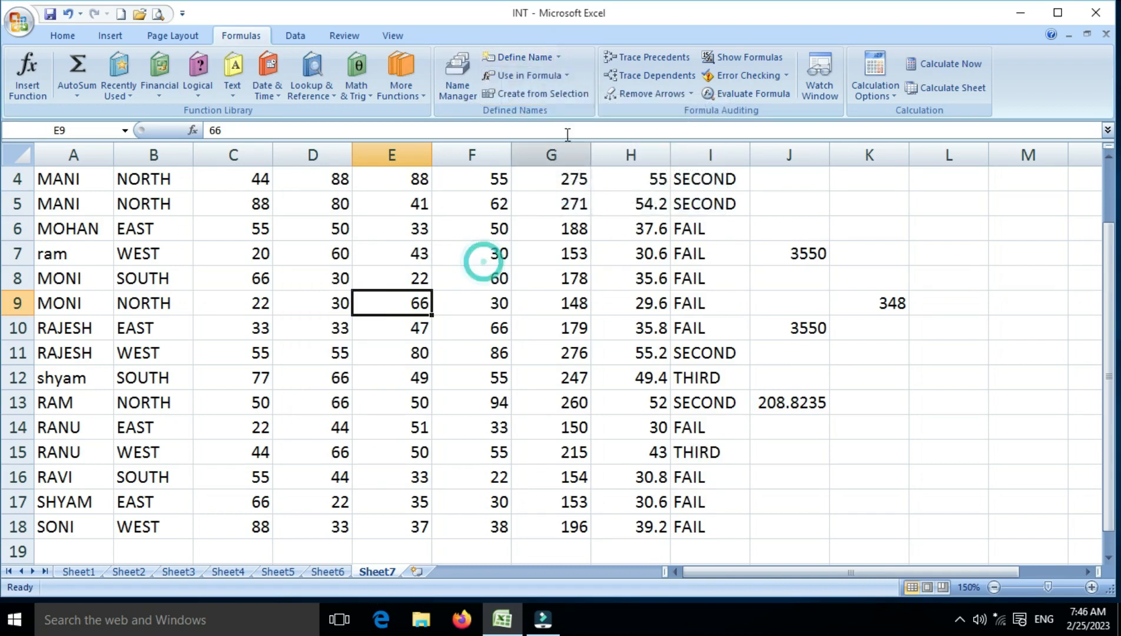
click(565, 76)
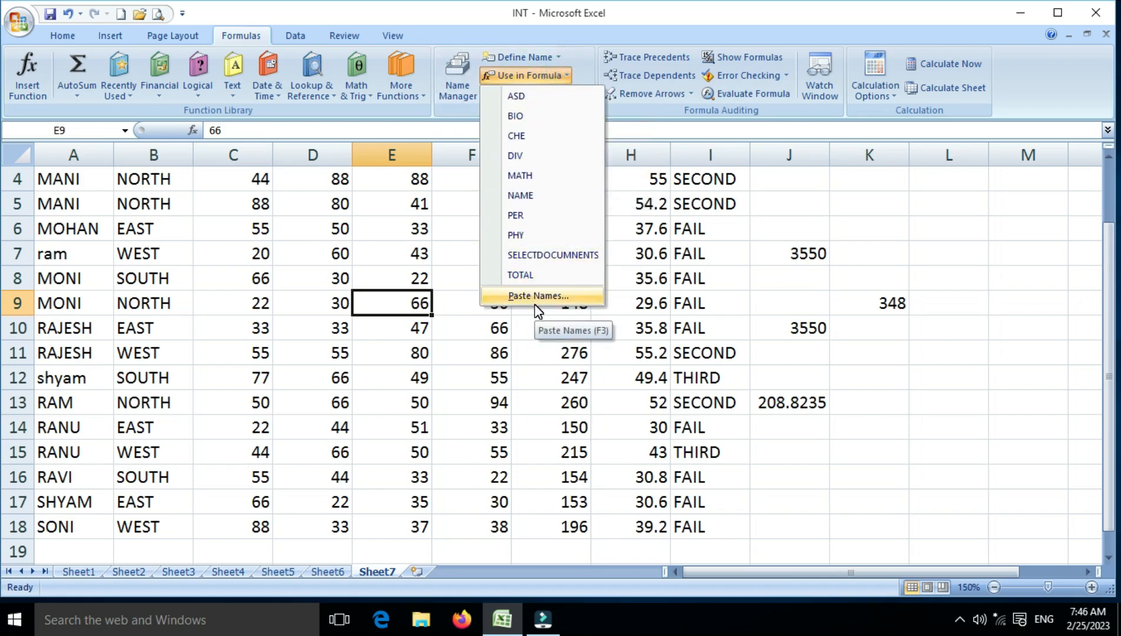
- Select the empty cell L3 in the blank area beside the marks table
click(1106, 558)
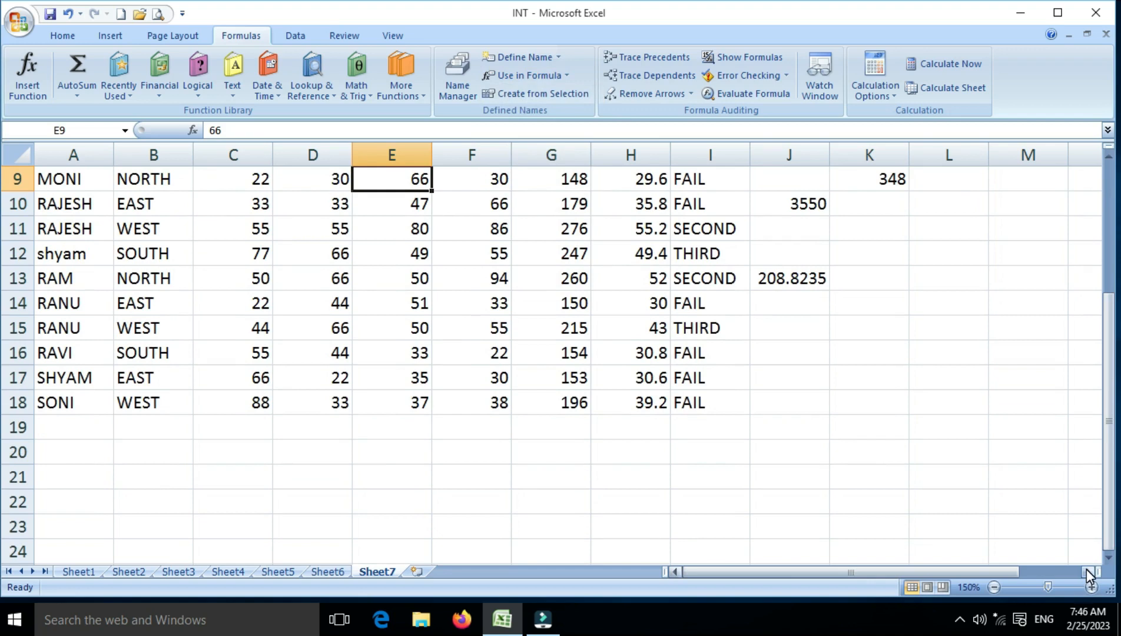
double_click(1088, 570)
scroll(940, 513, up, 3)
click(804, 236)
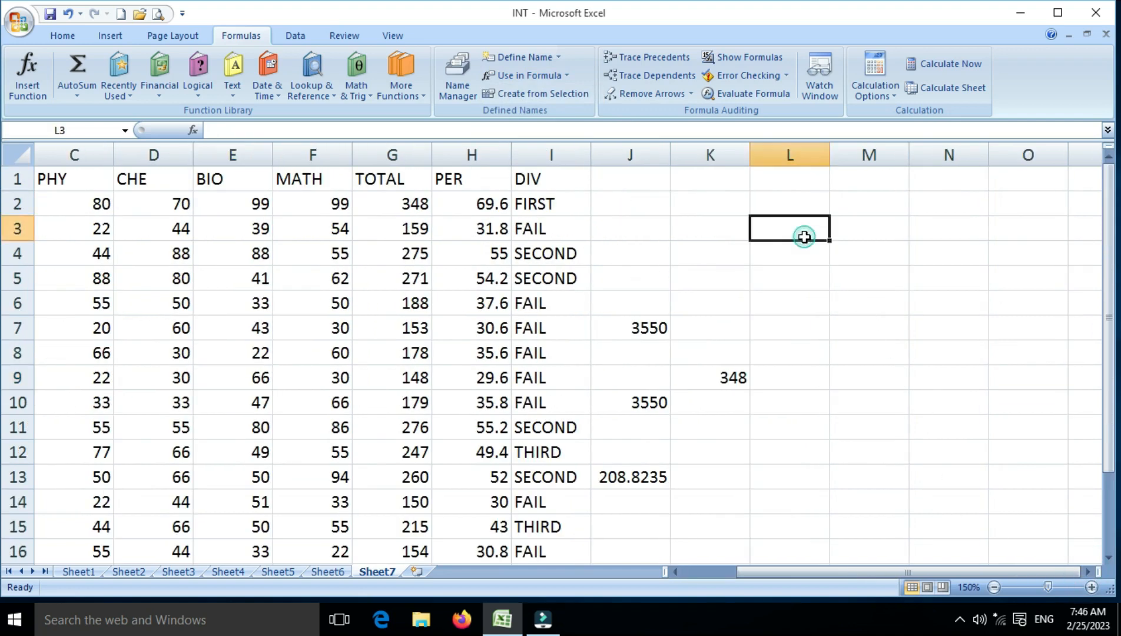
- Review the defined names in the Name Manager and close it without changes
click(558, 58)
click(501, 206)
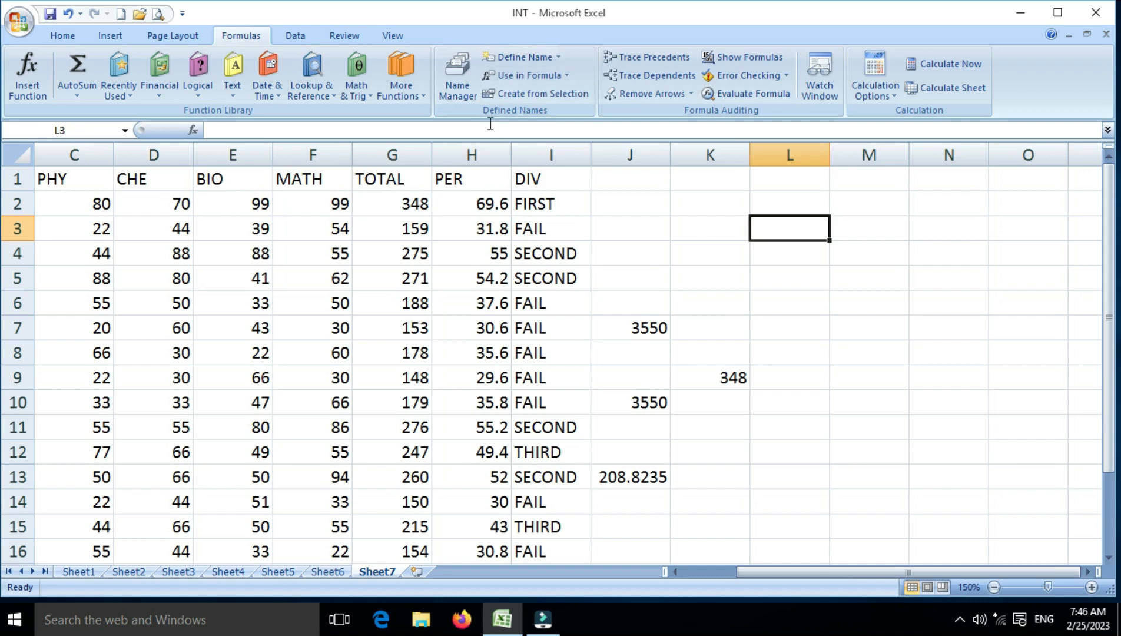
click(459, 93)
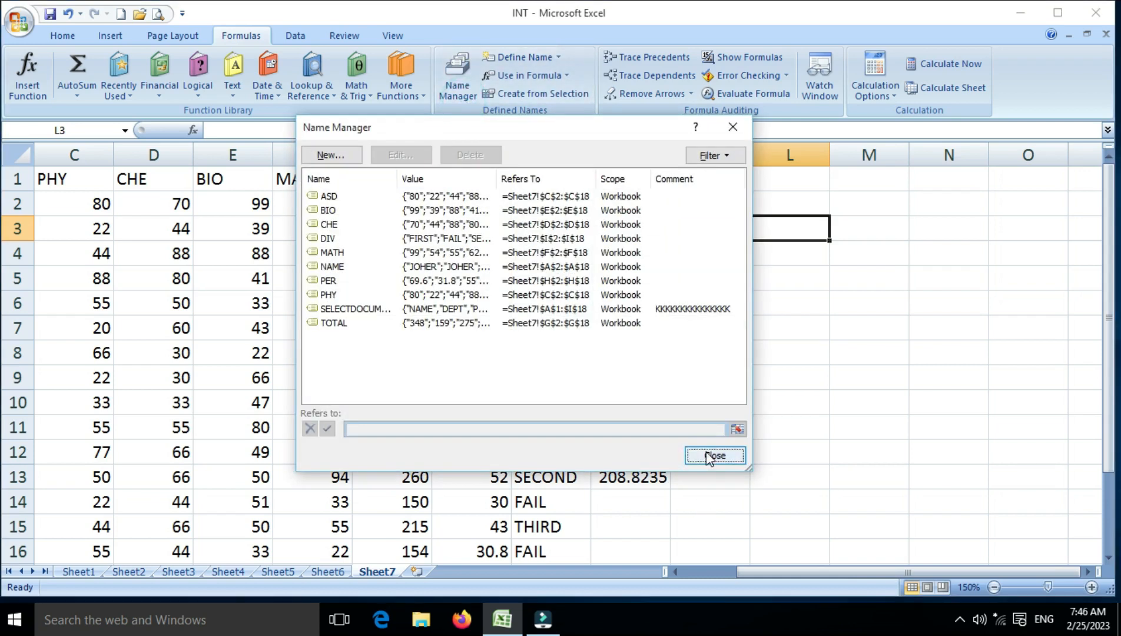
click(710, 457)
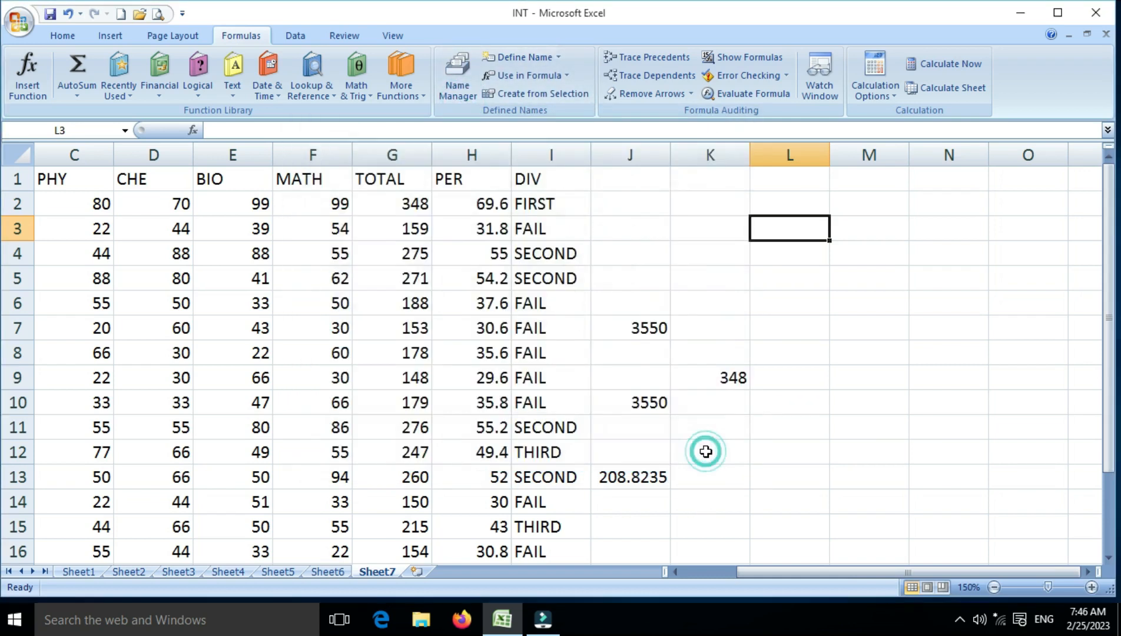
- Paste the complete list of defined names with their cell references into the sheet, starting at L3
click(563, 76)
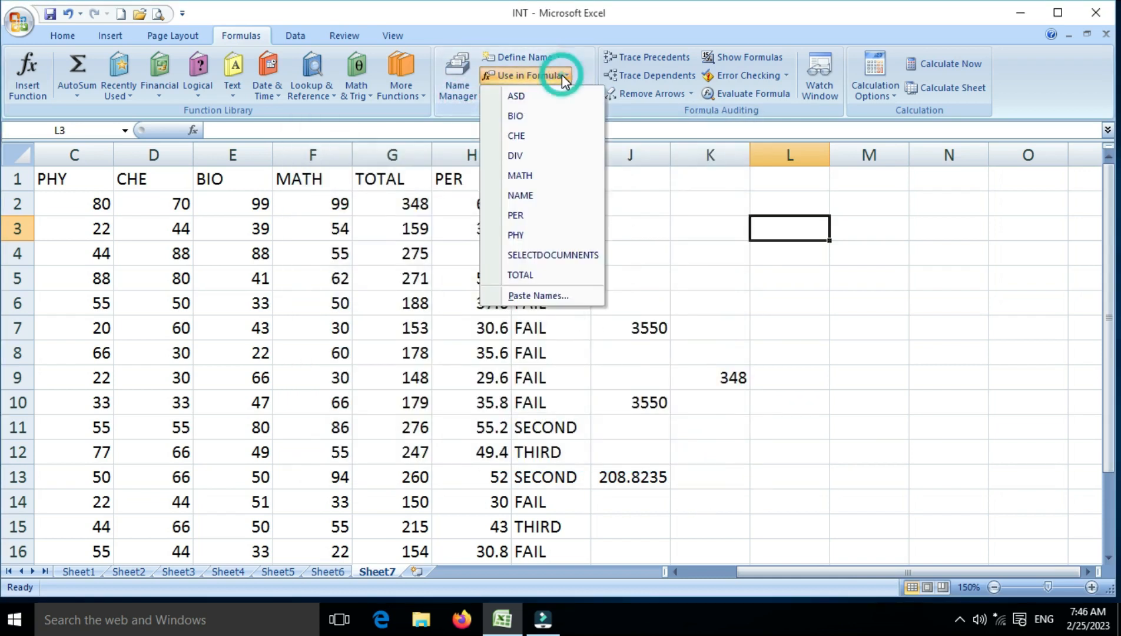
click(532, 296)
click(449, 263)
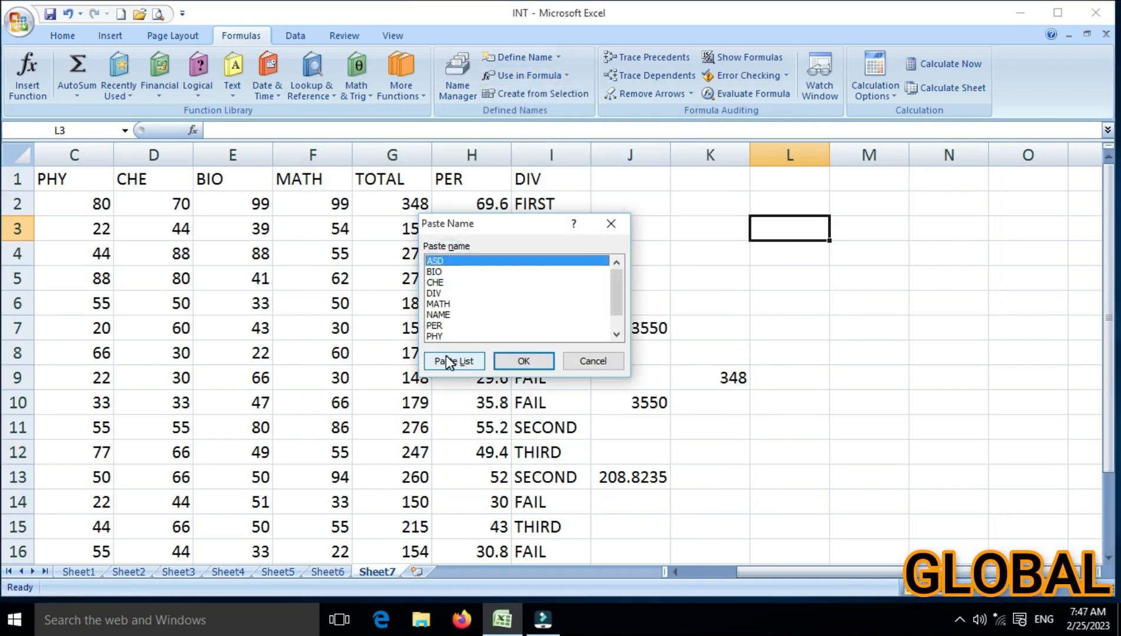
click(616, 334)
click(617, 334)
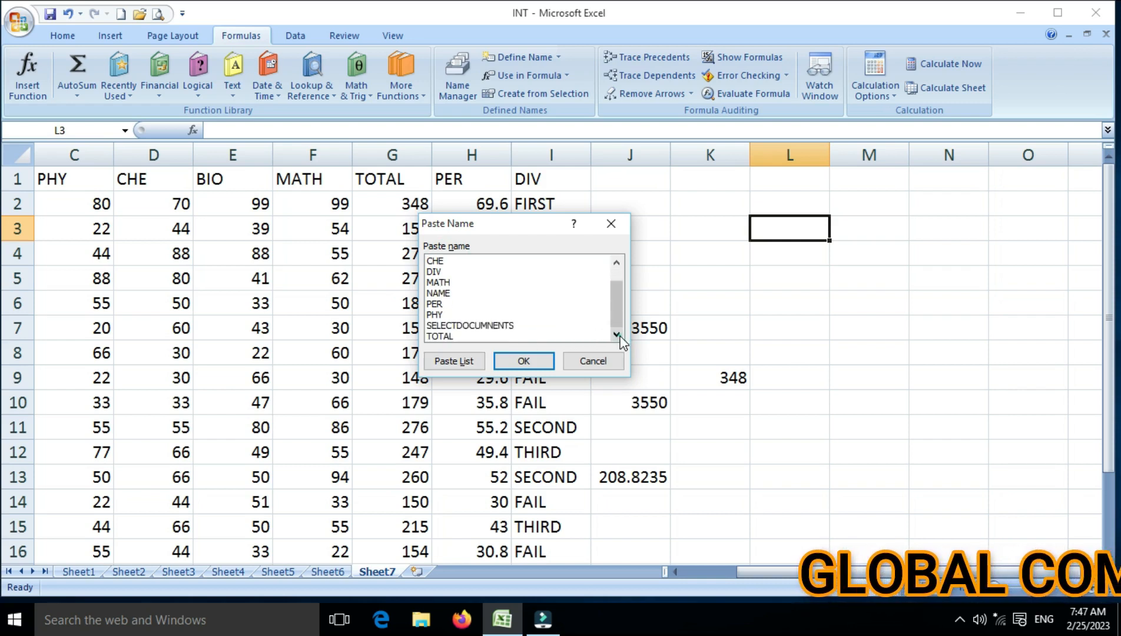
click(616, 262)
click(616, 261)
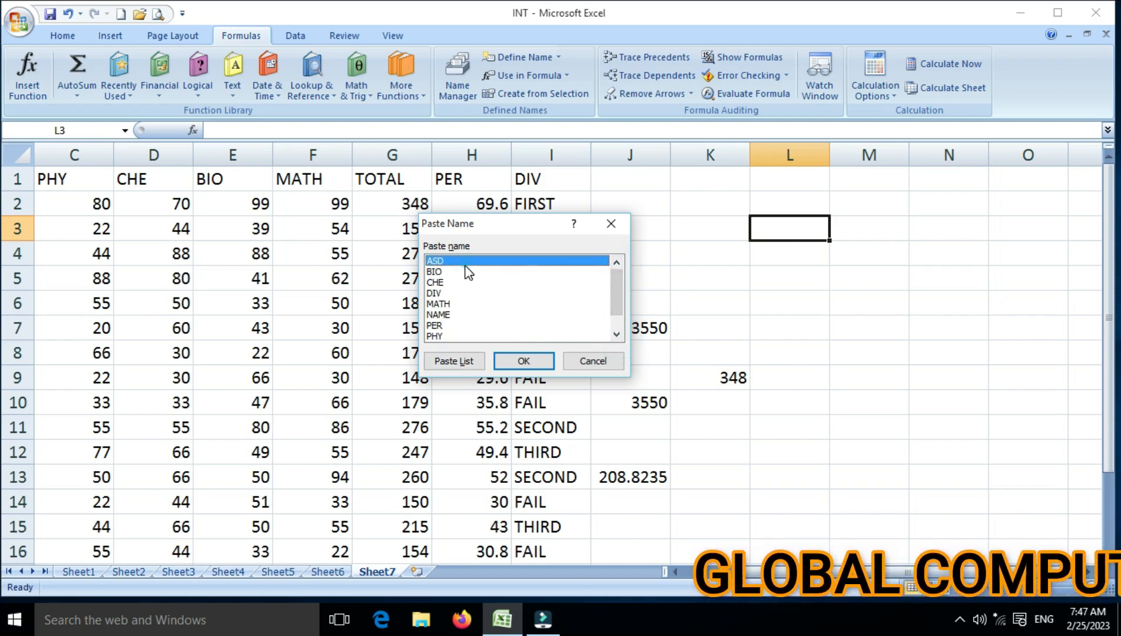
click(462, 363)
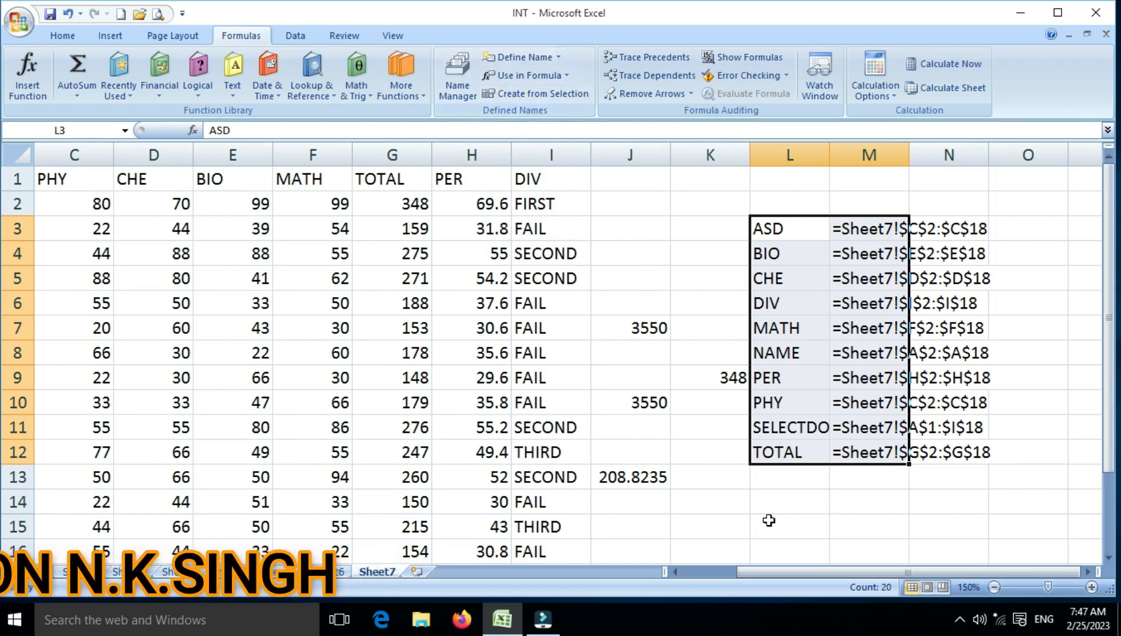
drag(802, 575, 722, 574)
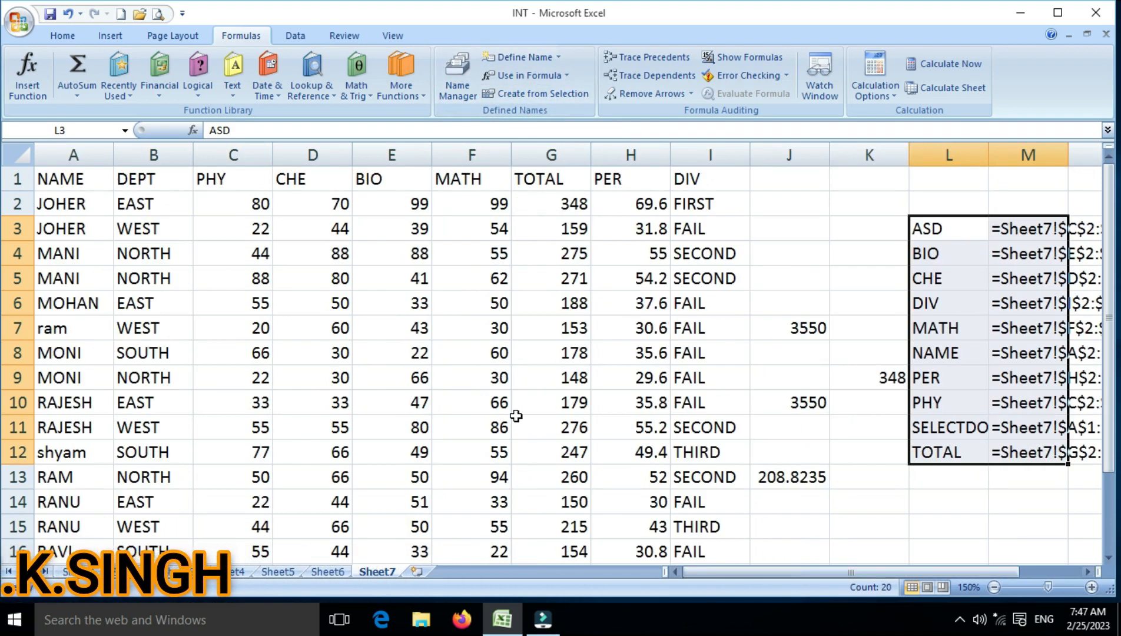
click(471, 351)
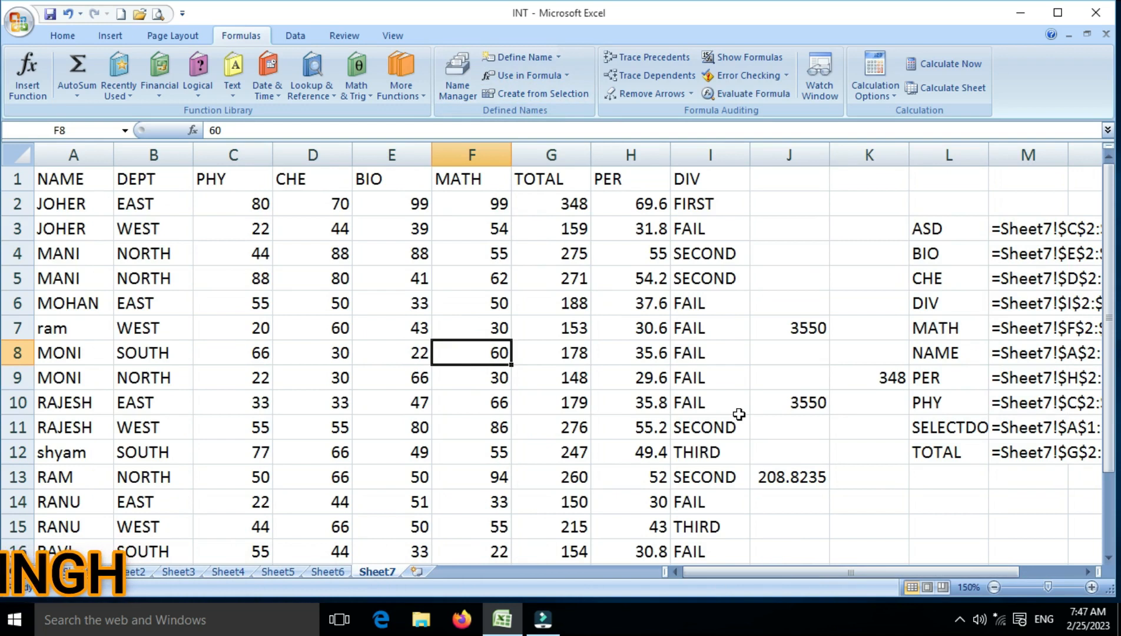
scroll(738, 413, down, 3)
scroll(738, 414, up, 2)
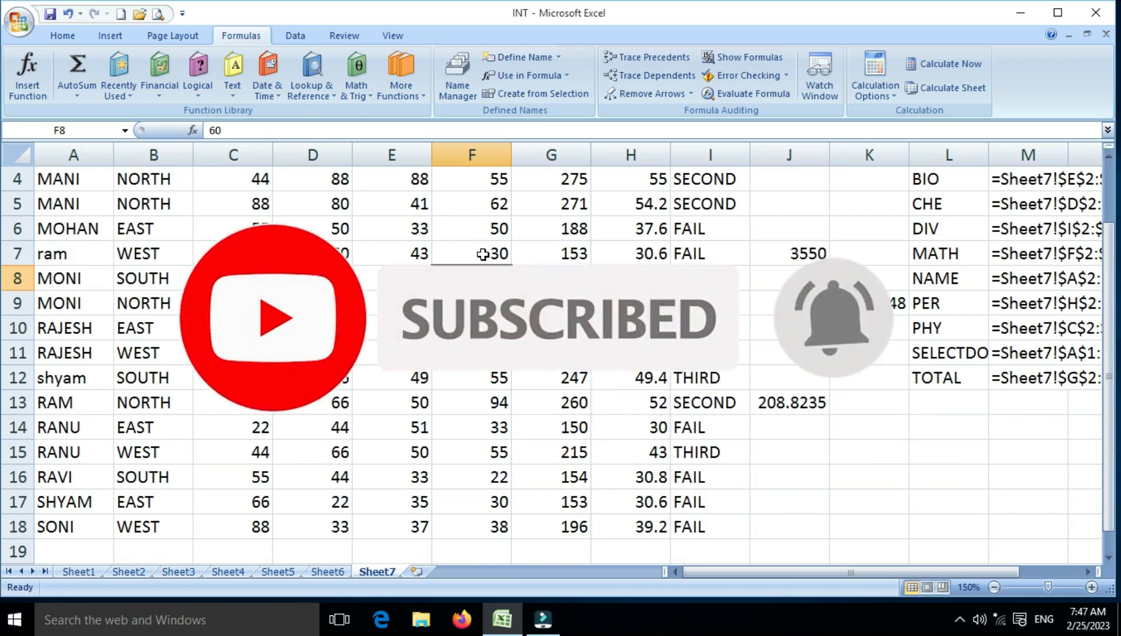
scroll(482, 253, up, 1)
scroll(483, 253, down, 5)
scroll(481, 254, up, 5)
scroll(480, 254, down, 2)
scroll(480, 253, up, 2)
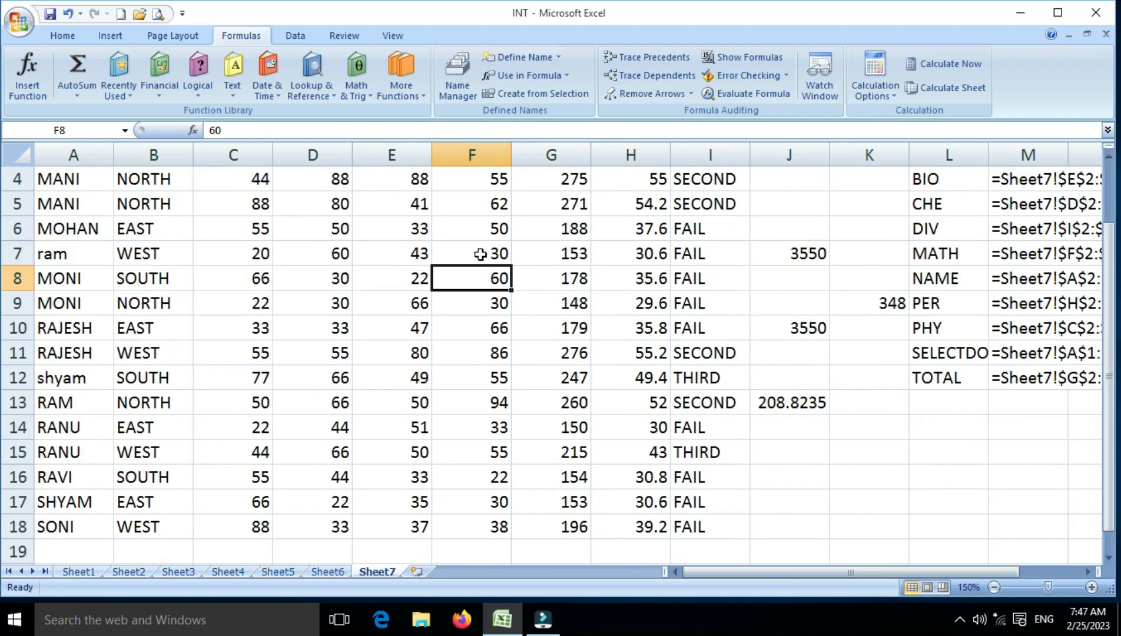